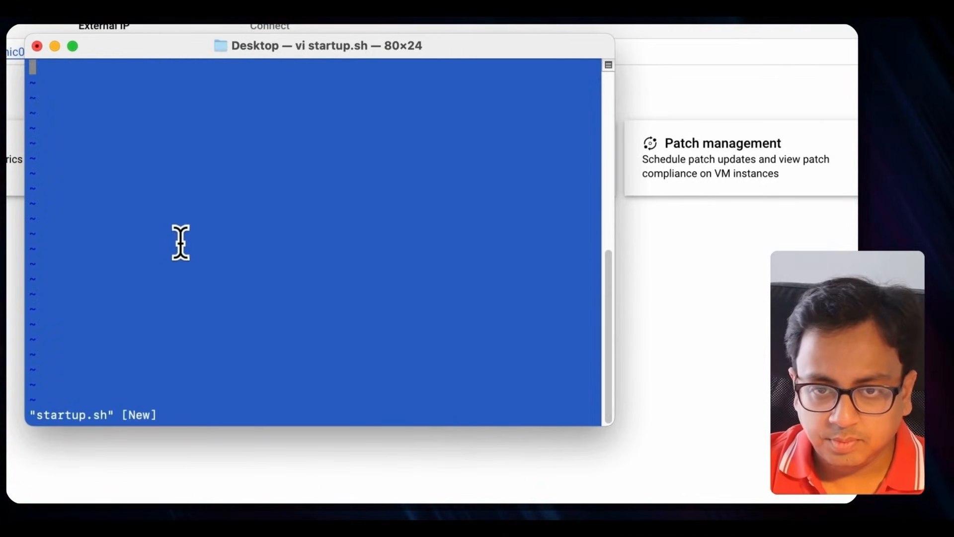
- Save startup.sh as a Bash script echoing "*** Startup Script From Automation Section ***", updating apt, installing apache2 and writing "<h1>Hello World from technical potpourri !!</h1>" to /var/www/html/index.html
key("i")
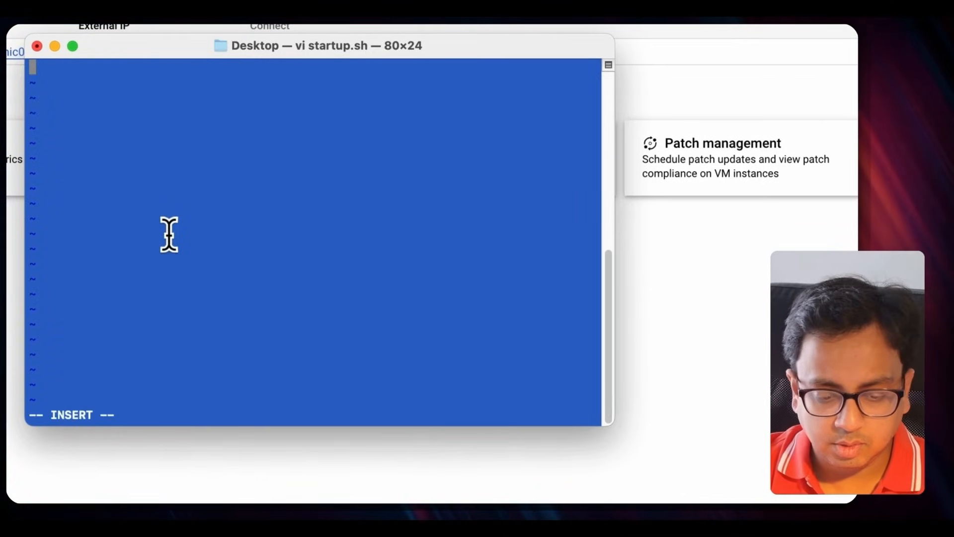
type("#!/bin/bash echo \"*** Startup Script From Automation Section ***\" apt-get update apt-get install -y apache2 echo \"<h1>Hello World from technical potpourri !!</h1>\" > /var/www/html/index.html")
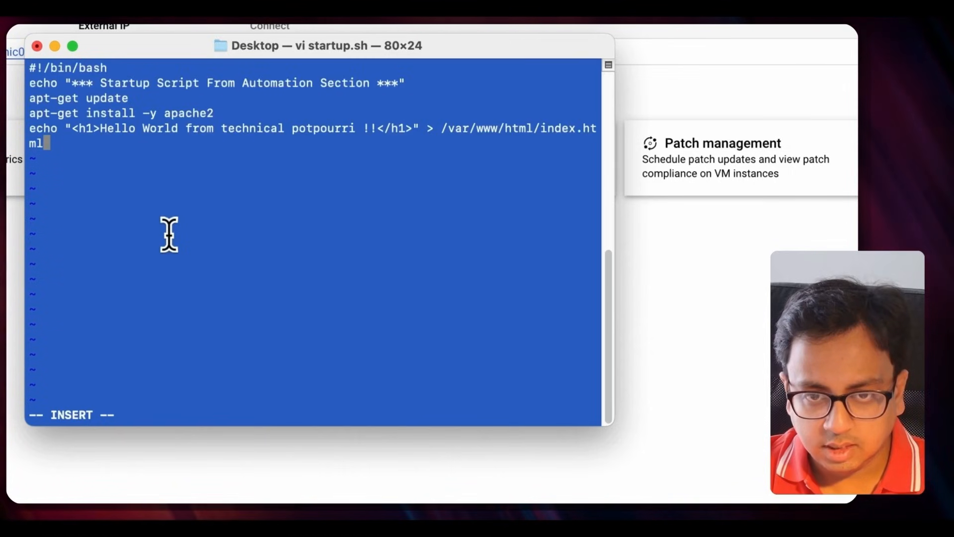
type(":w")
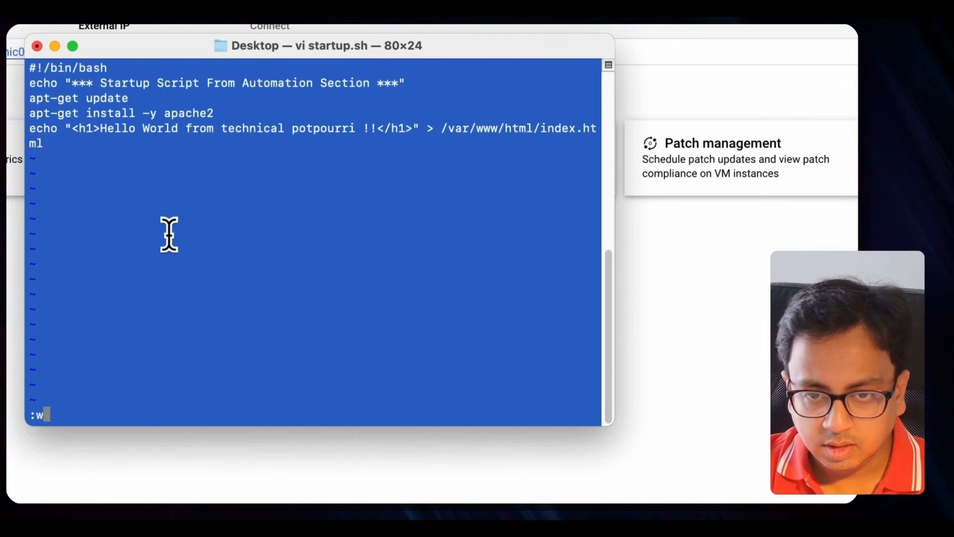
type("q")
key("Return")
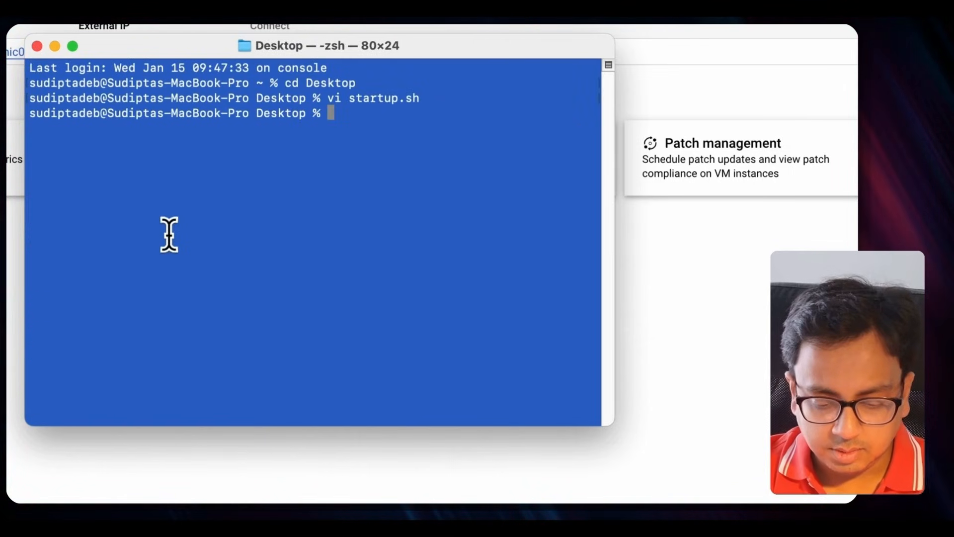
- Print the contents of startup.sh in the terminal to check the script
type("cat s")
key("Tab")
key("Return")
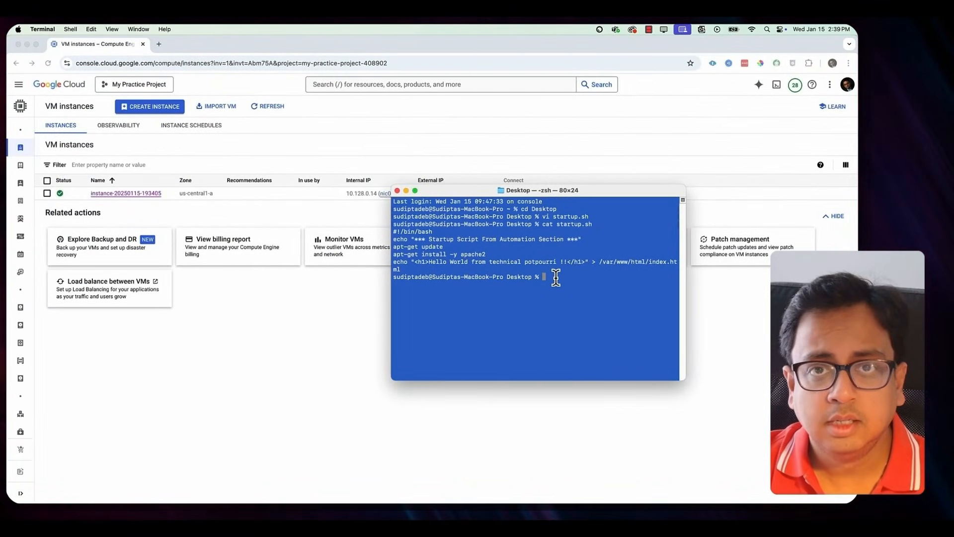
- Switch to the Google Cloud console in Chrome and try to create a Cloud Storage bucket named startup-script-bucket with default settings
left_click(251, 350)
left_click(18, 84)
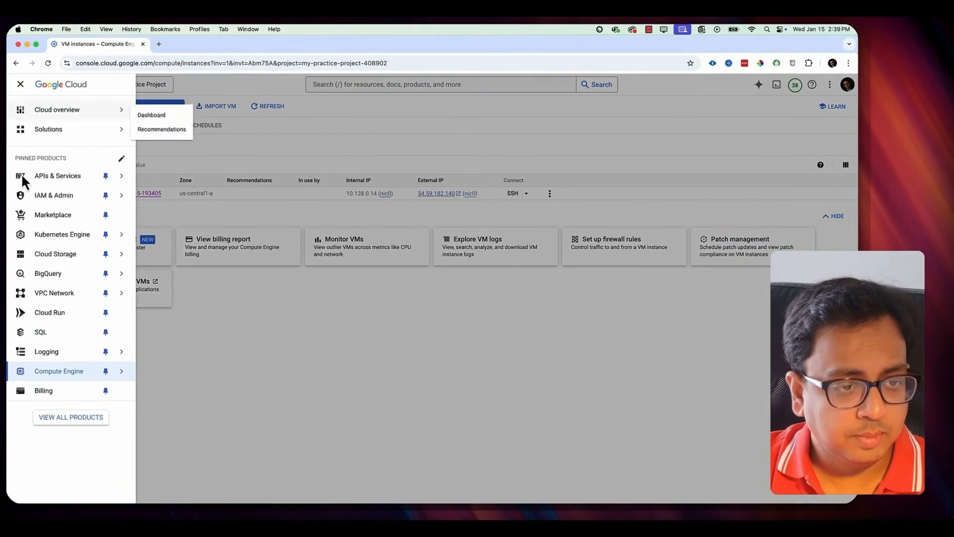
mouse_move(57, 261)
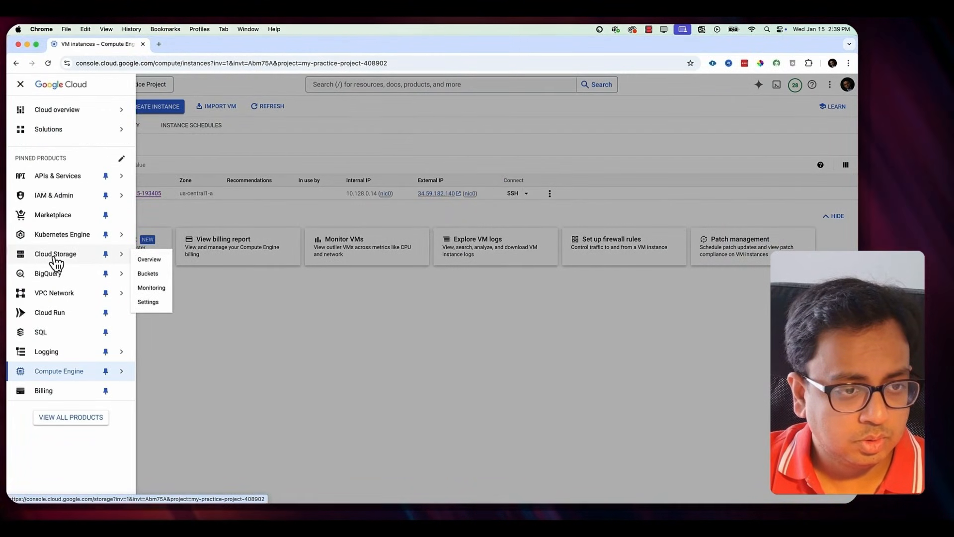
left_click(151, 272)
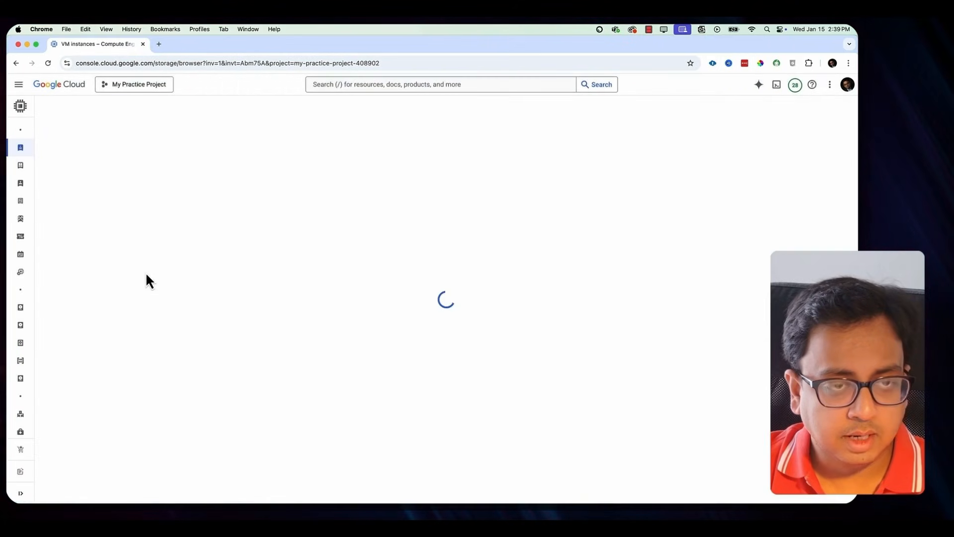
left_click(124, 107)
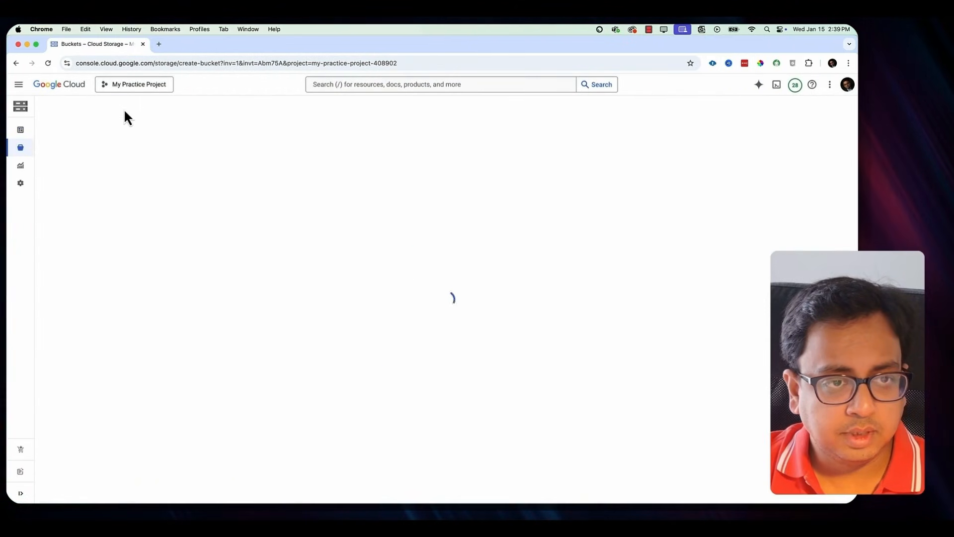
left_click(135, 172)
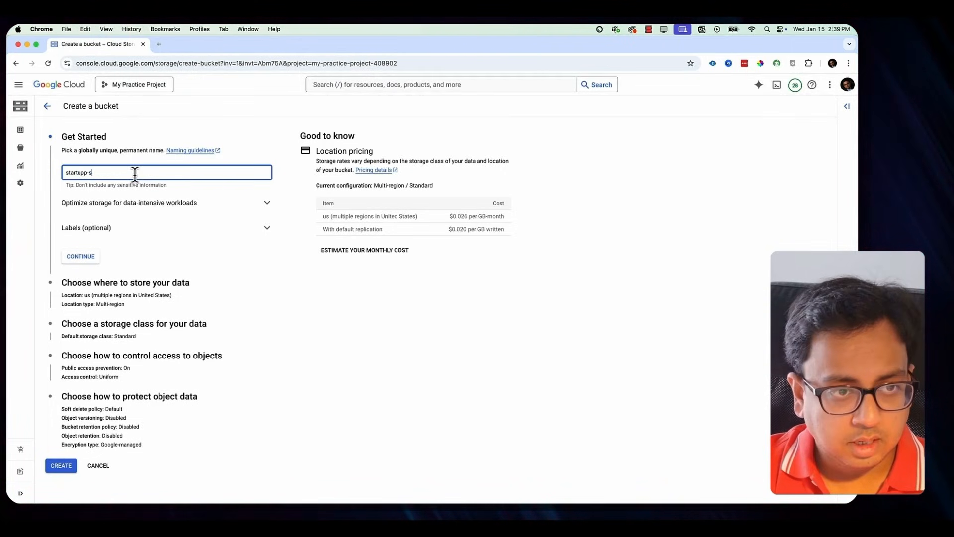
type("startup-scr")
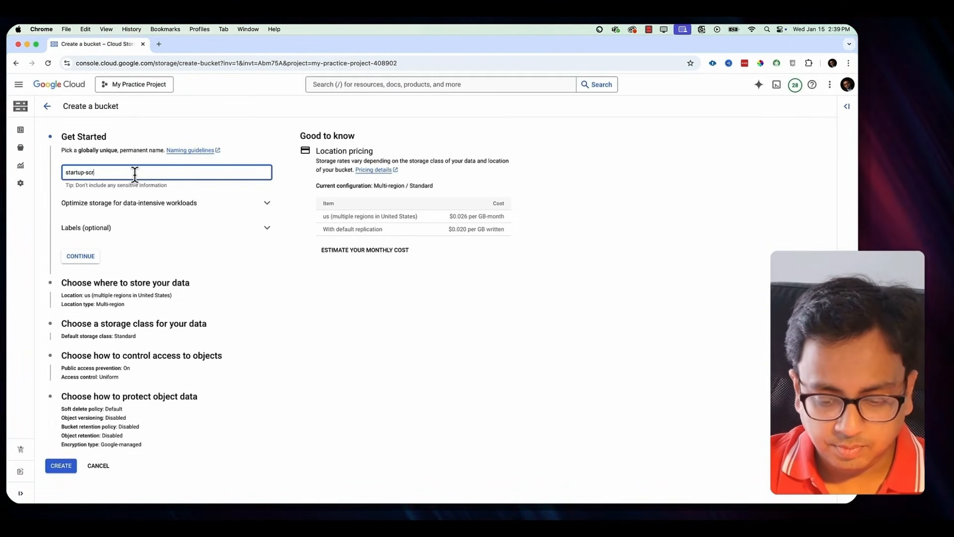
type("ipt-bucket")
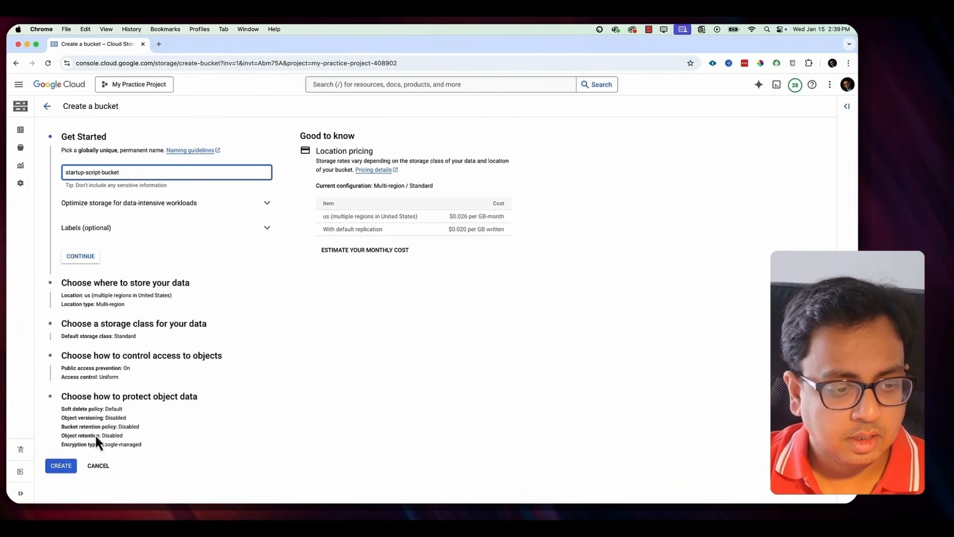
left_click(66, 466)
scroll(70, 499, "down", 1)
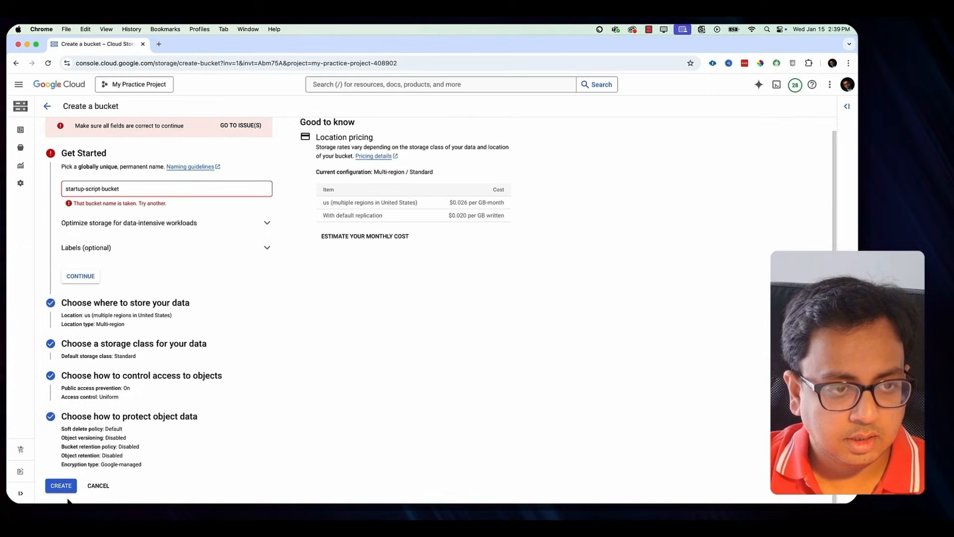
- Change the bucket name to my-startup-script-bucket and create the bucket with public access prevention enforced
left_click(128, 190)
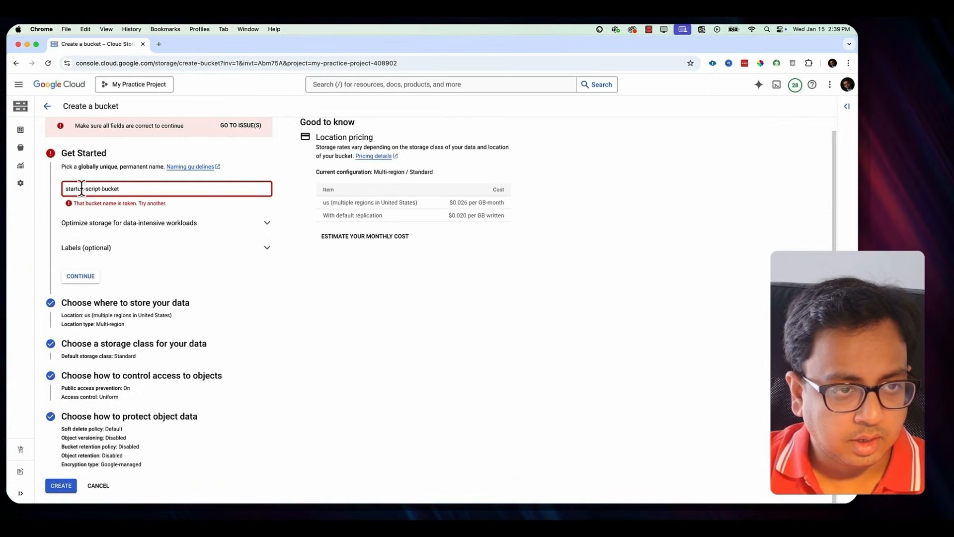
left_click(66, 189)
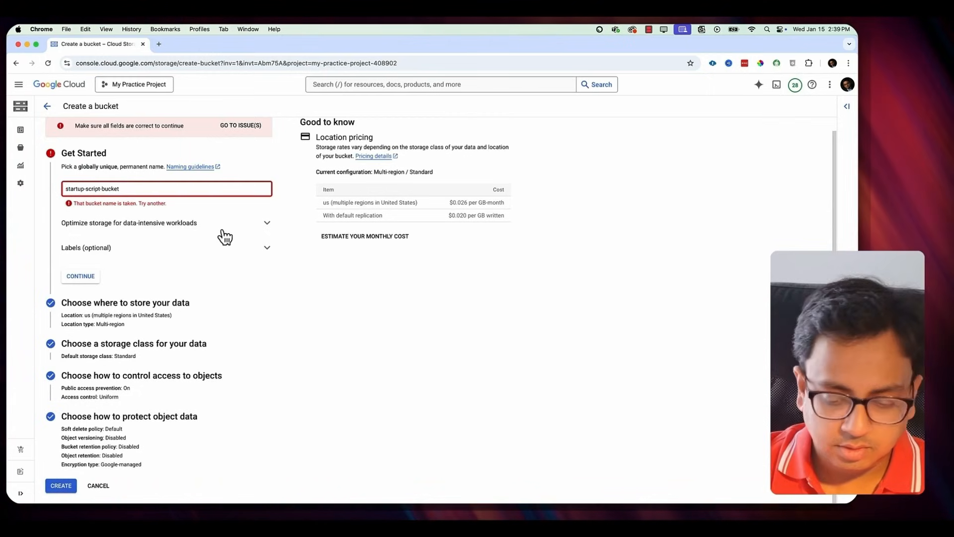
type("my-")
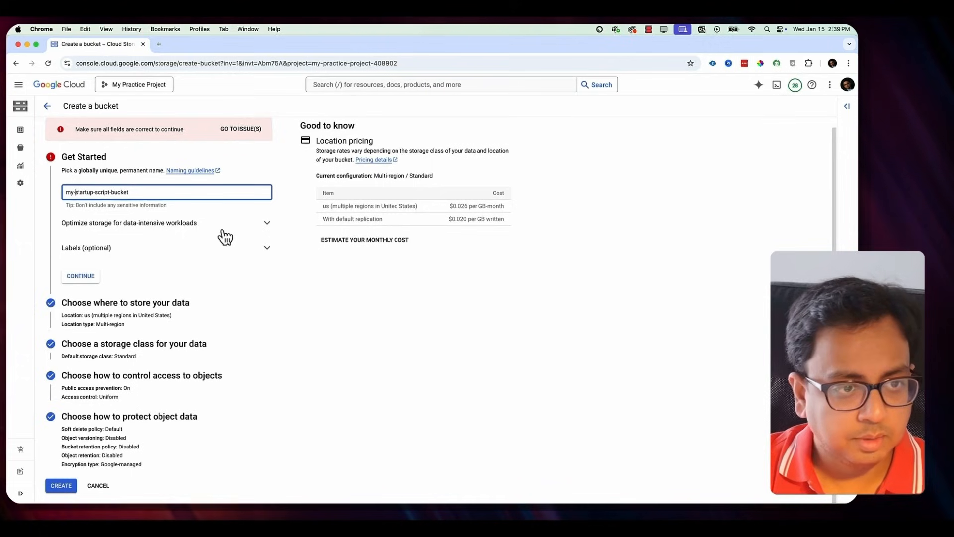
left_click(62, 485)
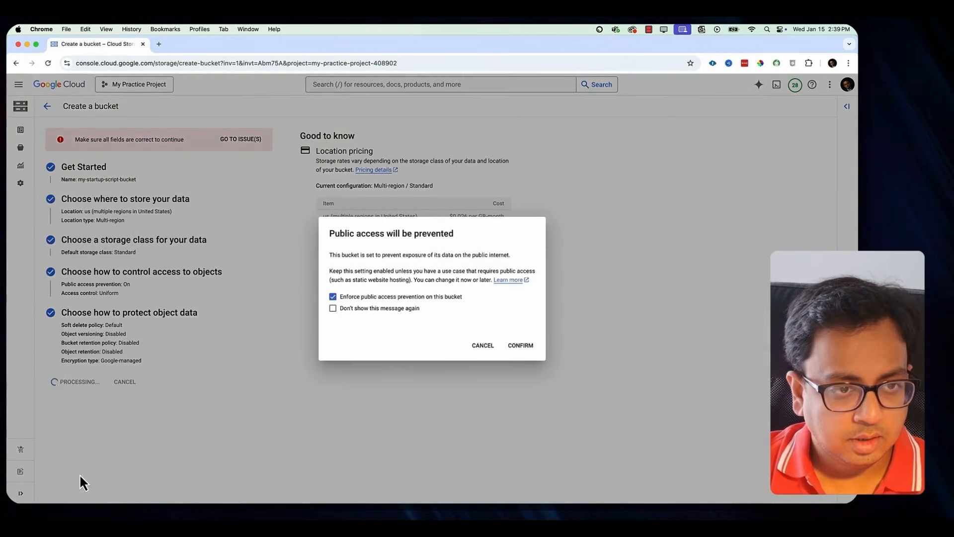
left_click(531, 344)
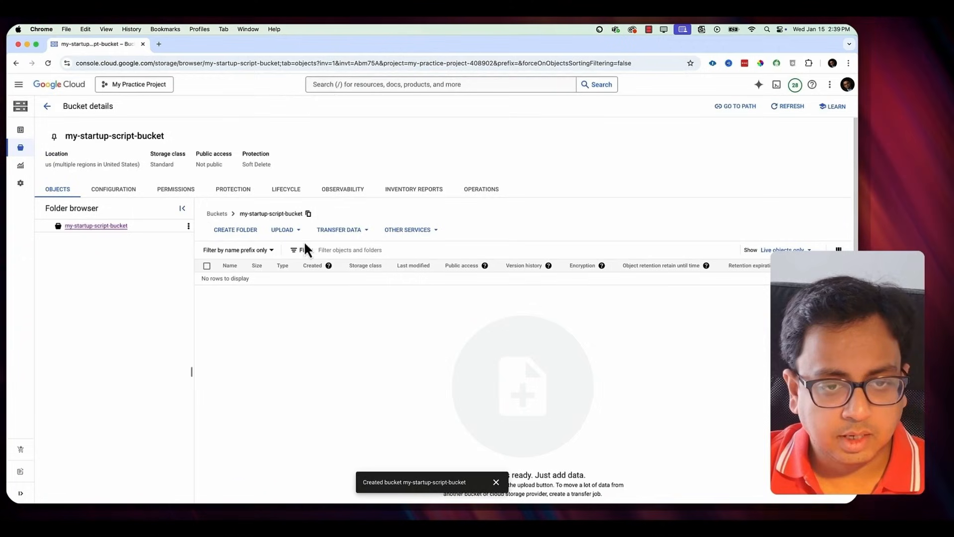
- Upload startup.sh from the Desktop folder to my-startup-script-bucket and open the uploaded file's object details
left_click(283, 230)
left_click(293, 249)
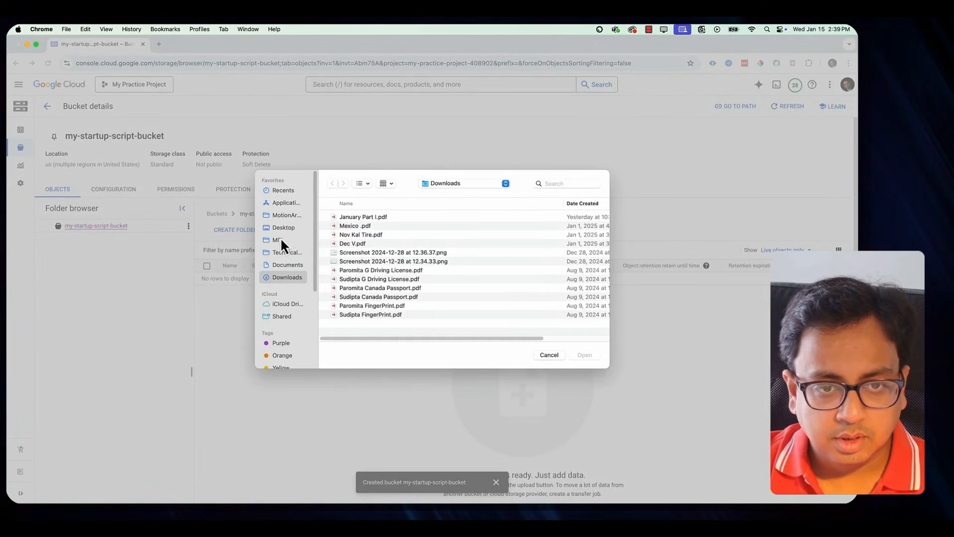
left_click(281, 229)
double_click(350, 216)
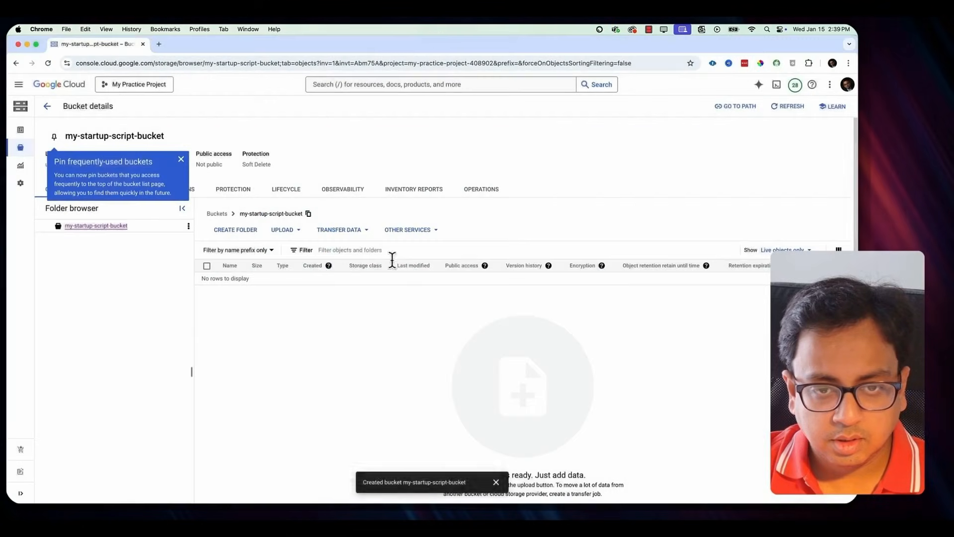
left_click(181, 159)
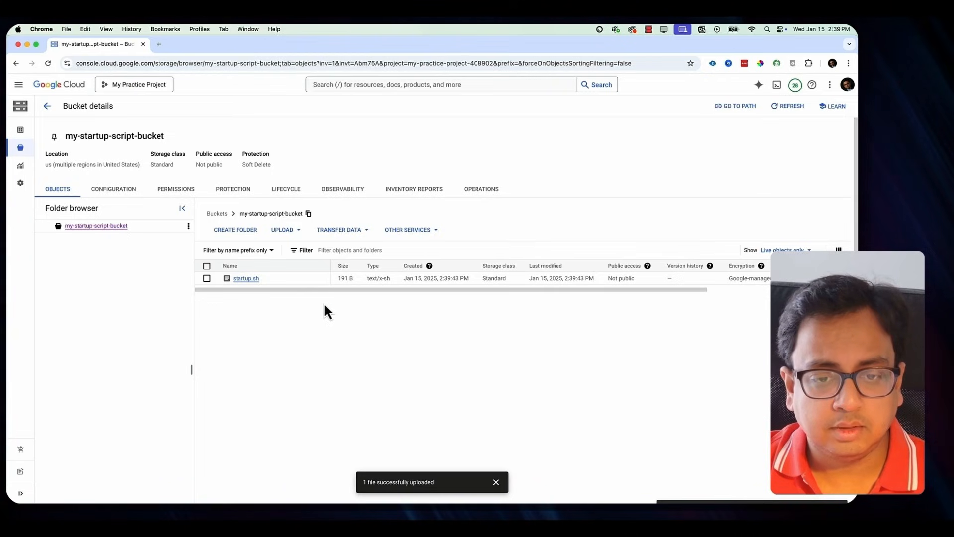
left_click(249, 279)
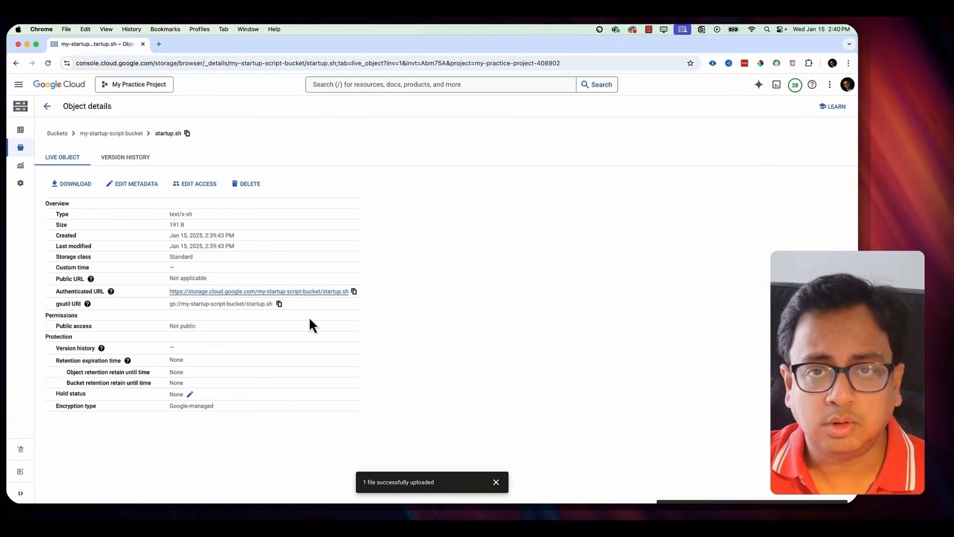
- Open the project's service accounts list under IAM & Admin to review the available accounts
left_click(19, 84)
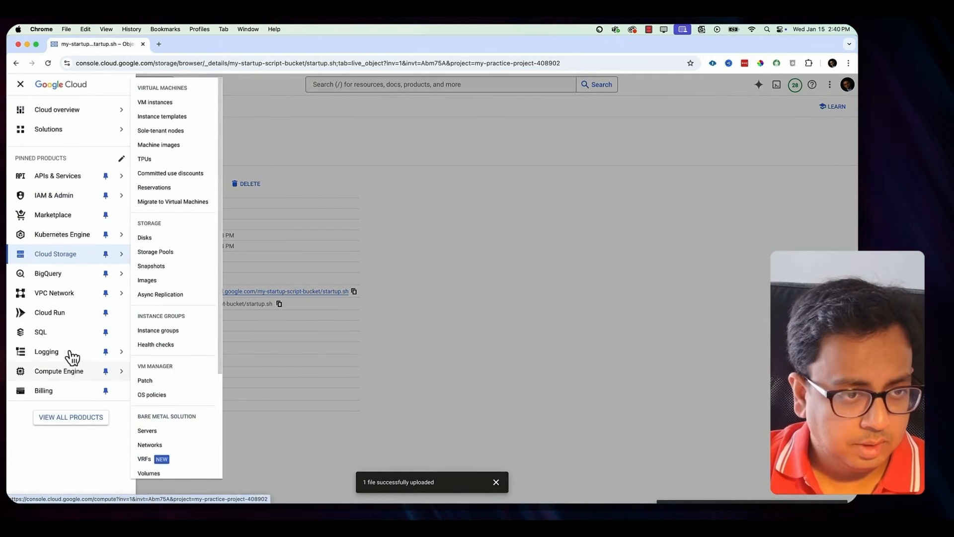
mouse_move(77, 196)
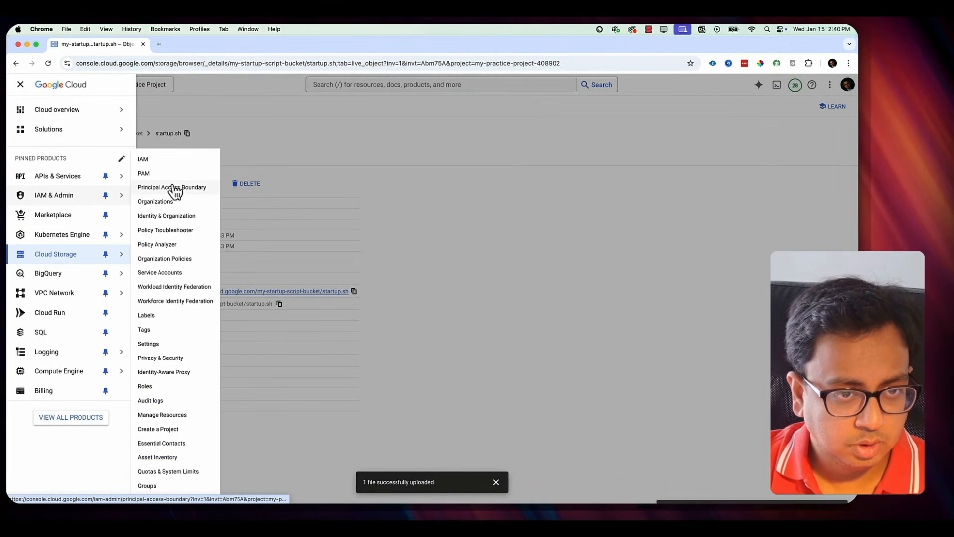
left_click(159, 277)
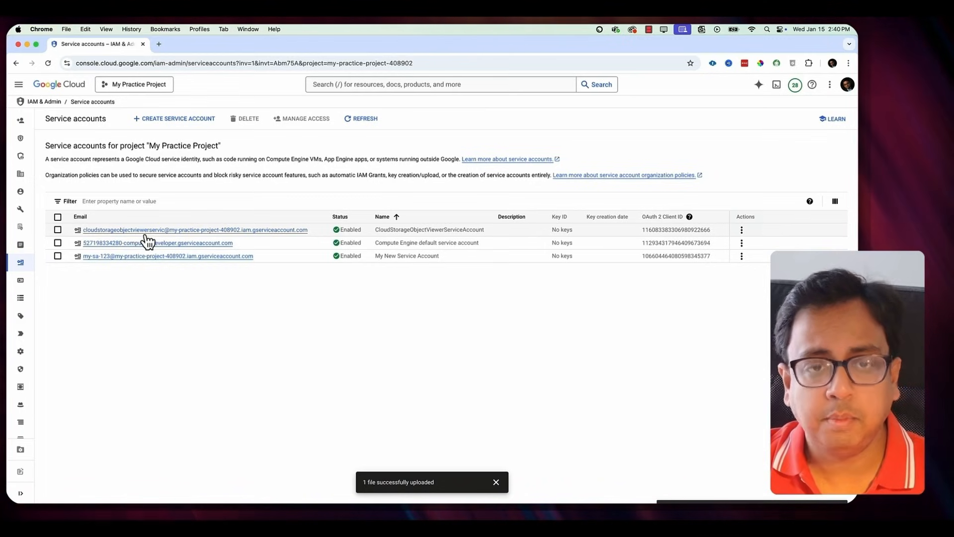
- Reopen the object details of startup.sh in my-startup-script-bucket and duplicate that page in a second browser tab
left_click(18, 83)
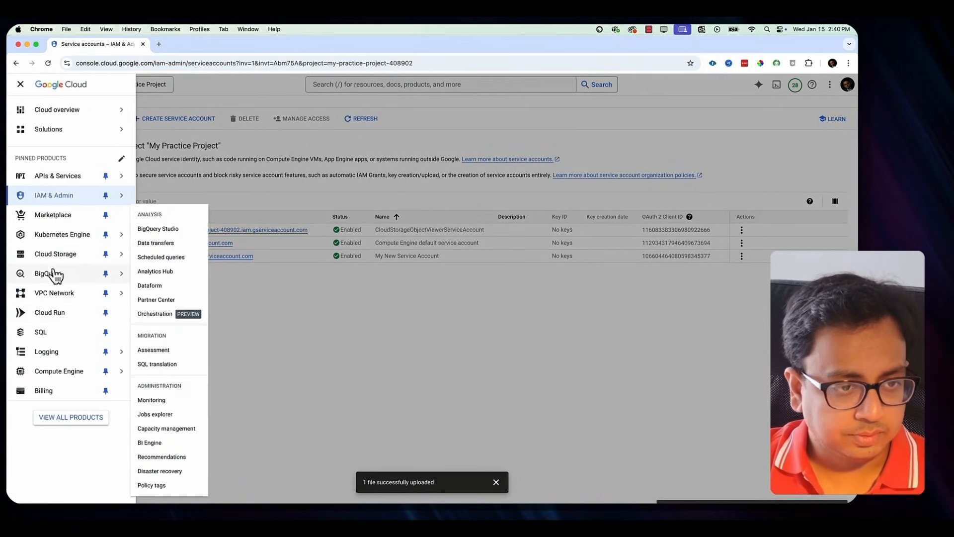
mouse_move(59, 258)
left_click(149, 274)
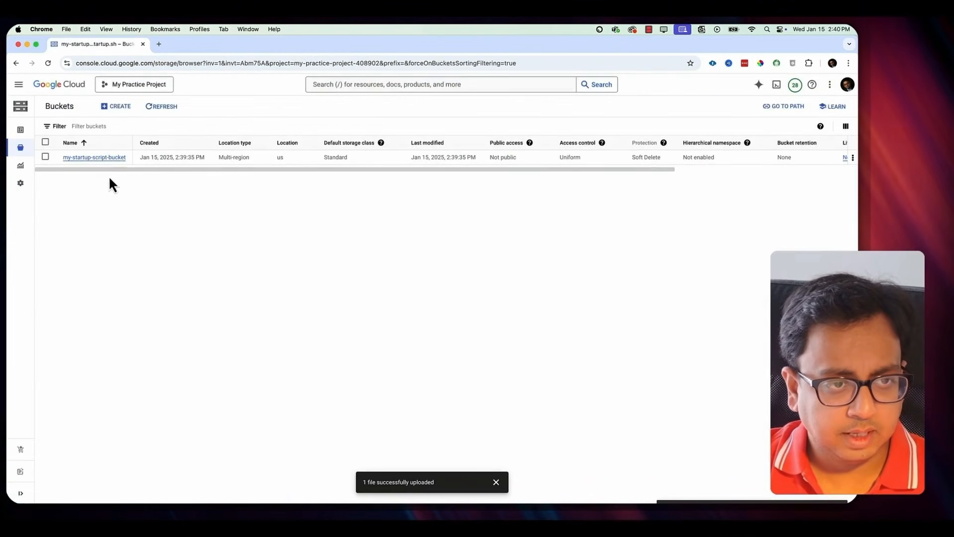
left_click(106, 158)
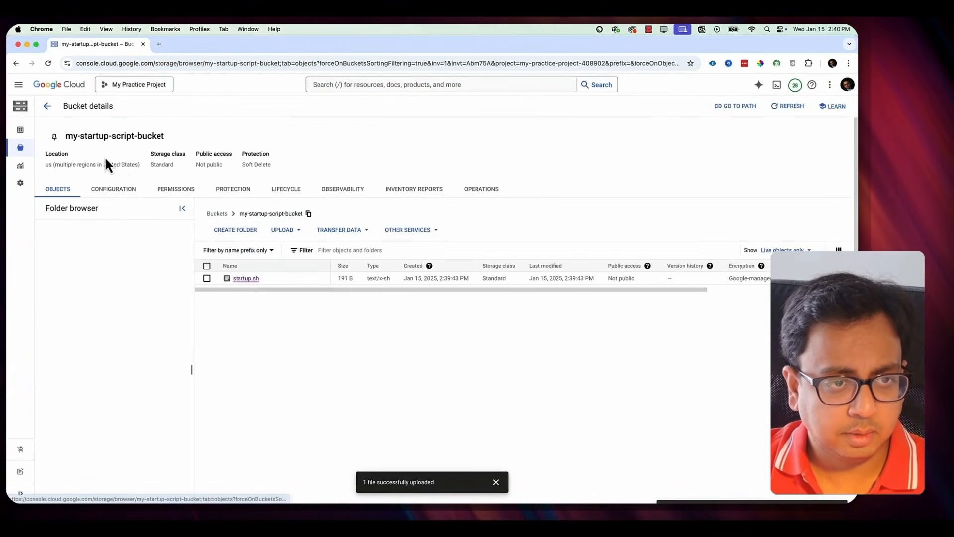
left_click(244, 281)
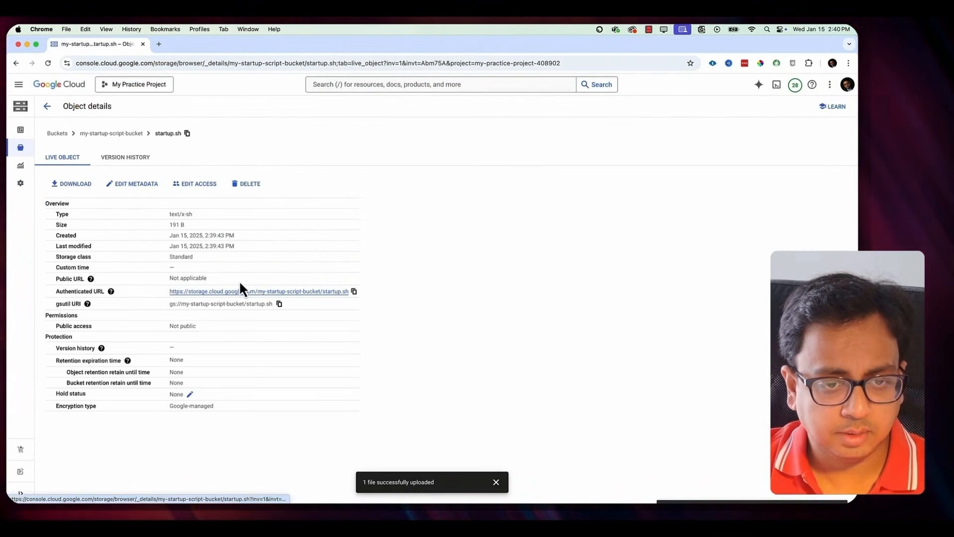
right_click(122, 46)
left_click(150, 100)
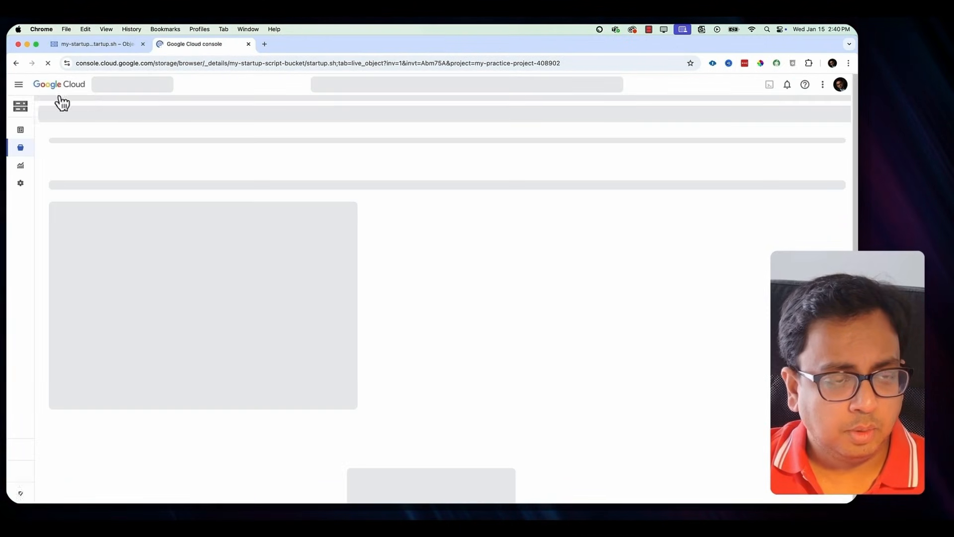
- Start creating a new Compute Engine VM instance in the duplicated tab and name it my-second-vm
left_click(19, 85)
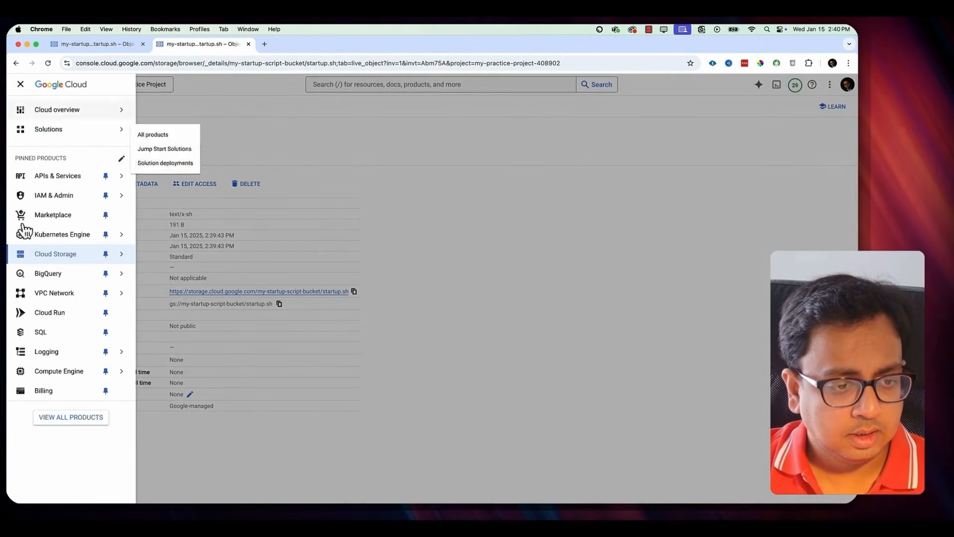
mouse_move(43, 377)
left_click(196, 103)
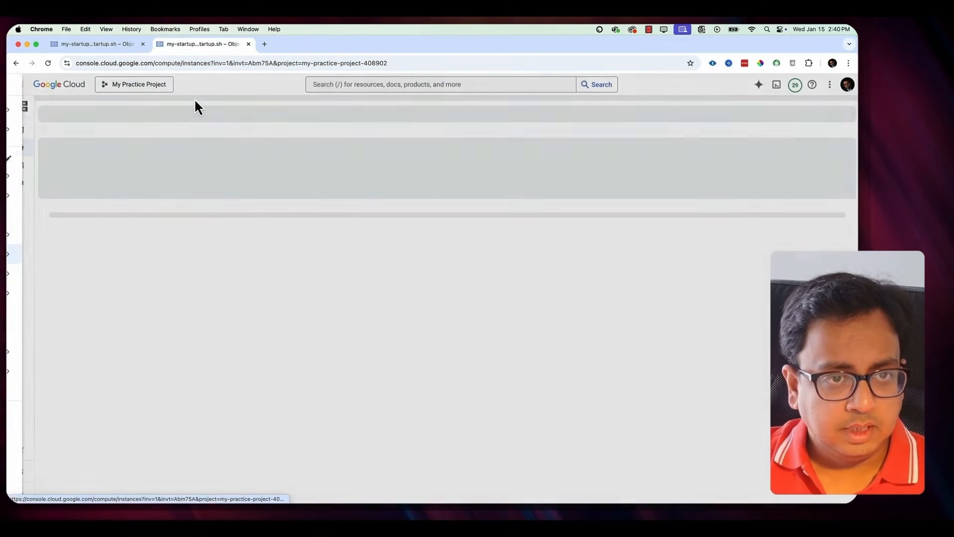
left_click(160, 105)
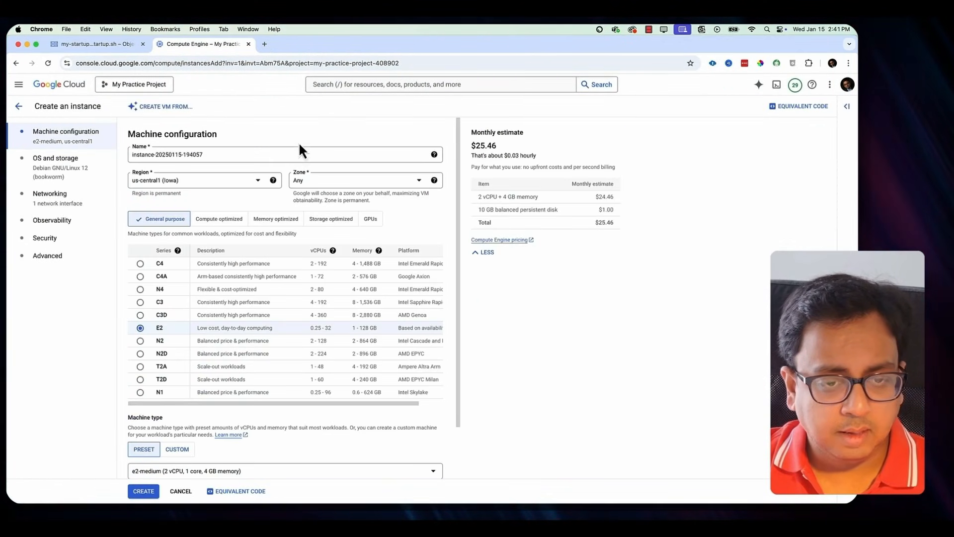
left_click_drag(247, 154, 24, 150)
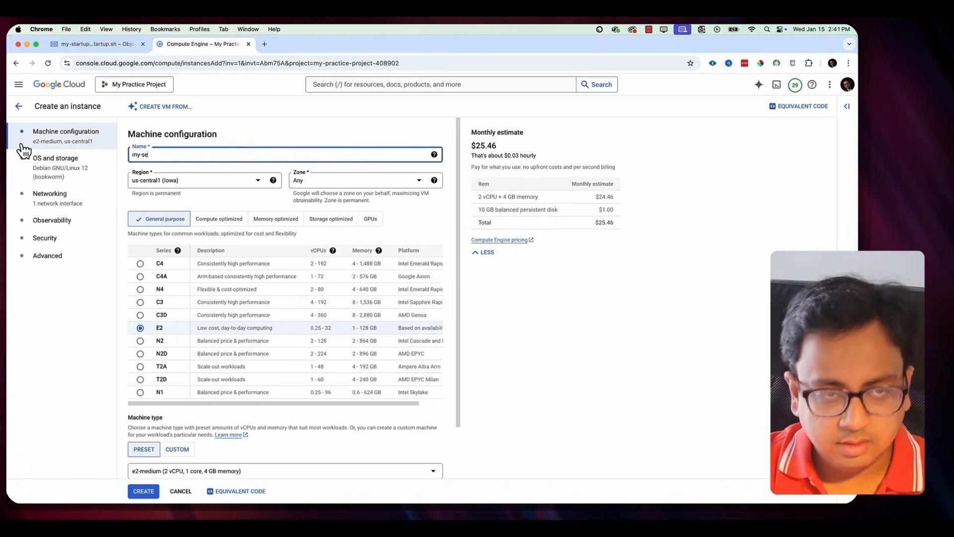
type("my-second-vm")
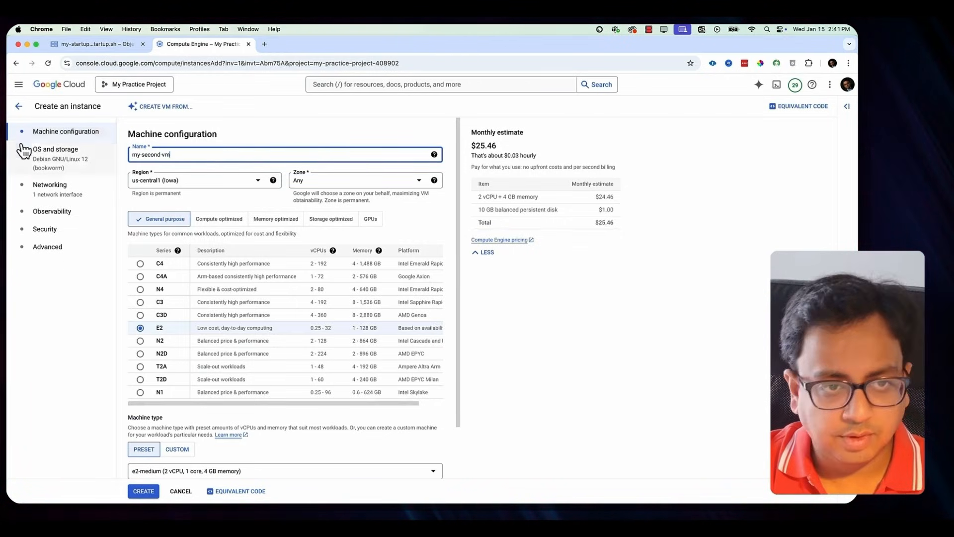
- Allow HTTP and HTTPS traffic in the new instance's networking firewall settings
left_click(59, 195)
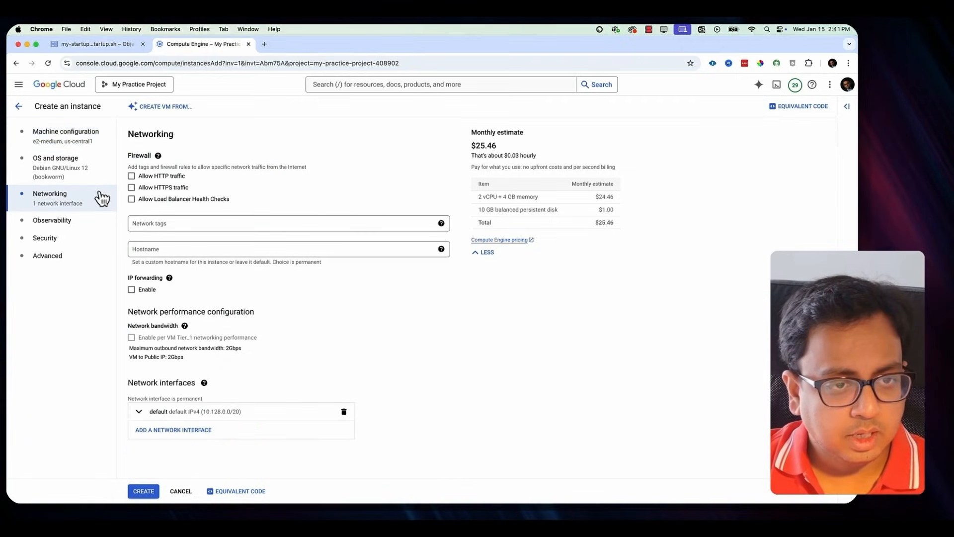
left_click(131, 176)
left_click(132, 187)
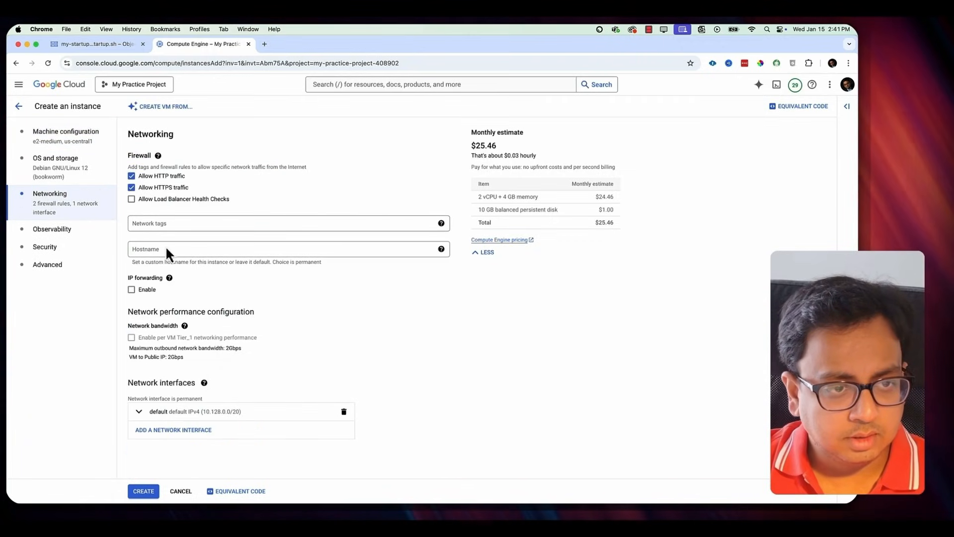
- Set the new instance's service account to CloudStorageObjectViewerServiceAccount in its security settings and glance at the startup.sh object details
left_click(65, 251)
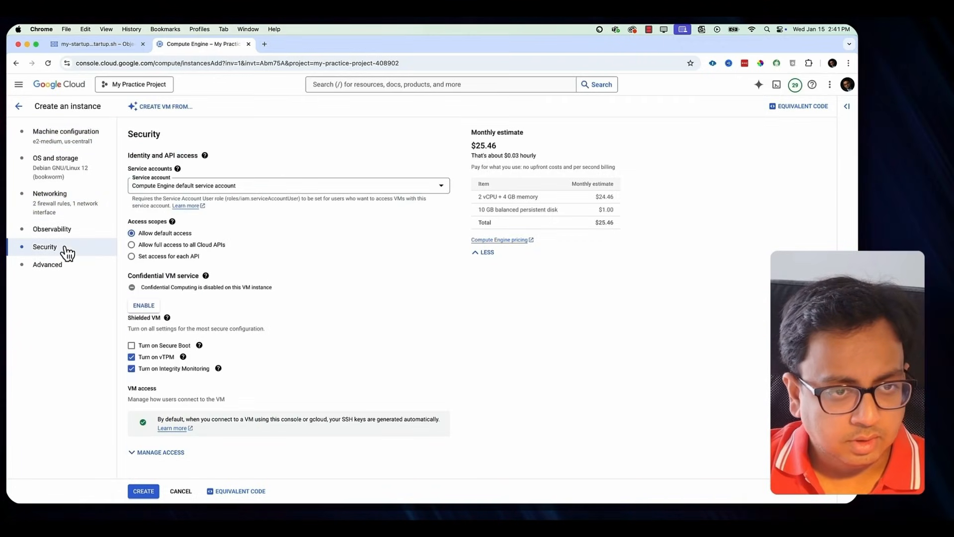
left_click(248, 188)
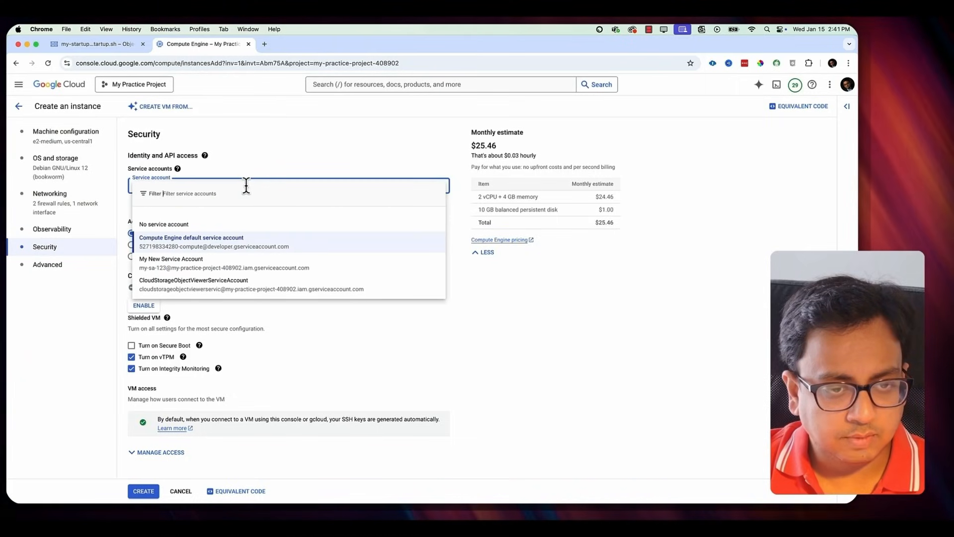
left_click(222, 291)
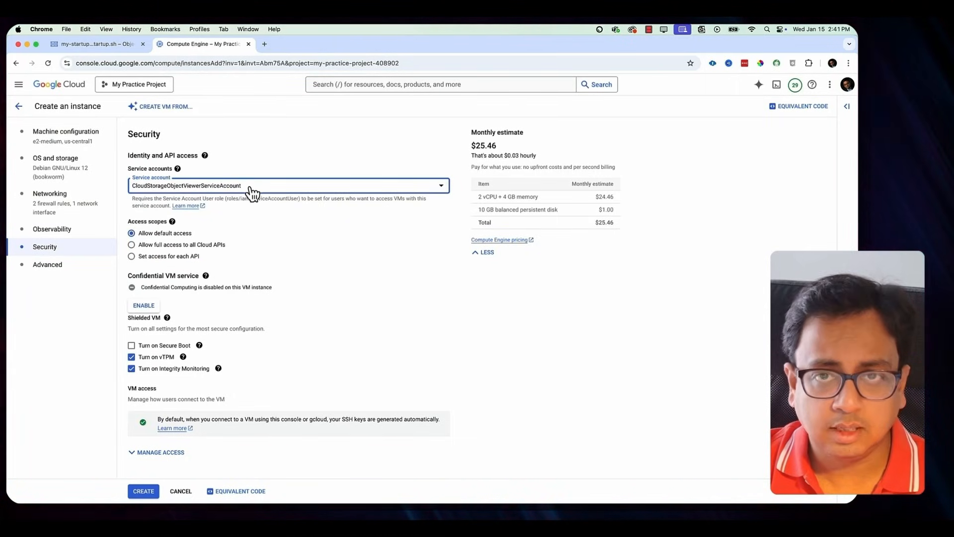
left_click(107, 48)
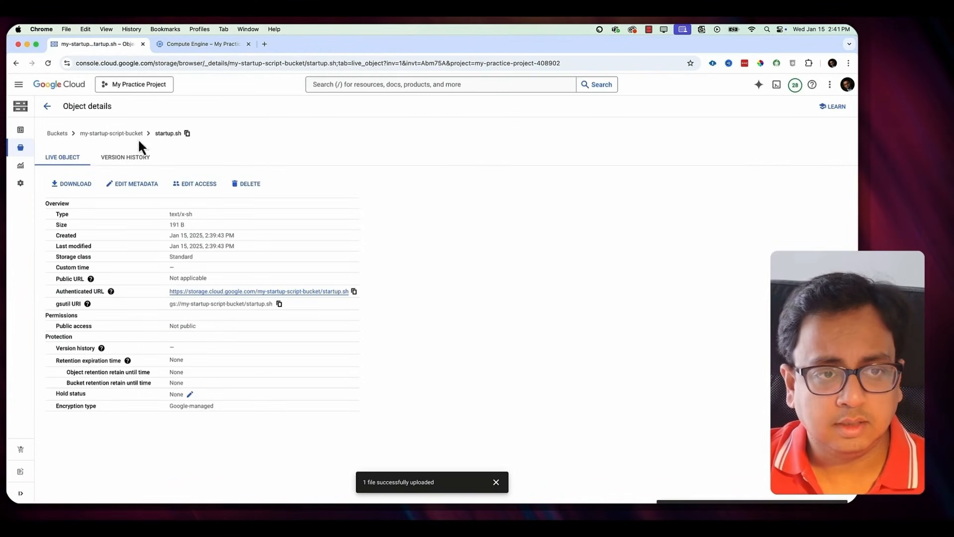
left_click(210, 44)
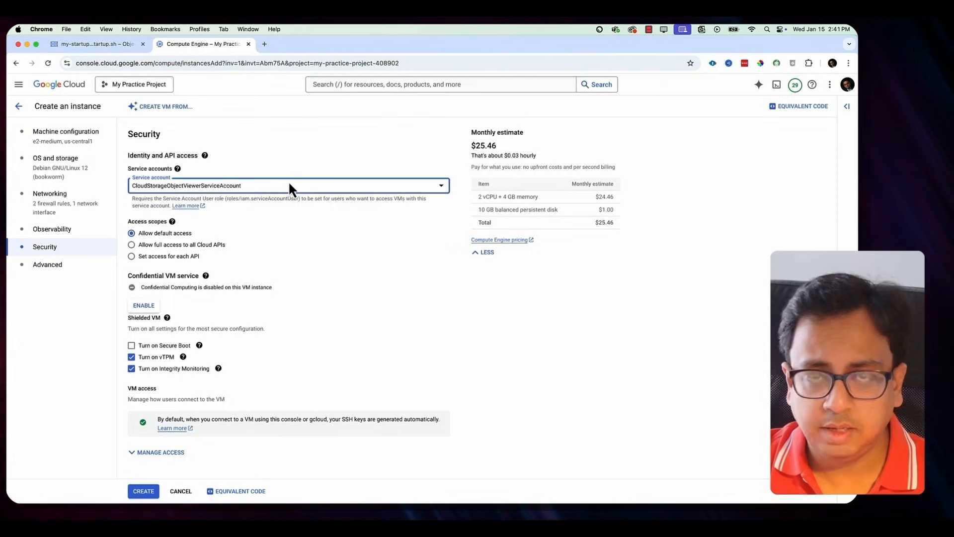
- Add the metadata key startup-script-url with the value gs://my-startup-script-bucket/startup.sh, copied from the object details, and create the VM
left_click(53, 266)
scroll(315, 257, "down", 5)
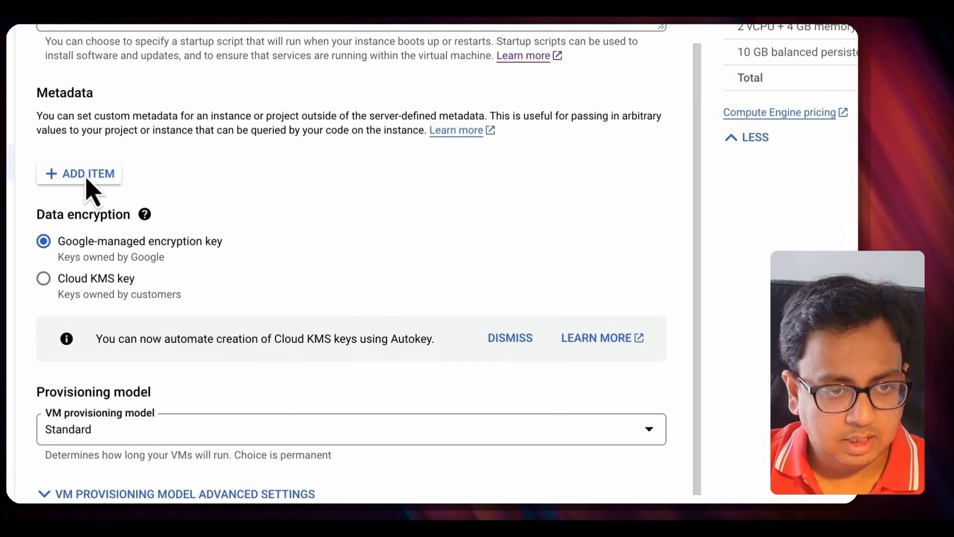
left_click(98, 175)
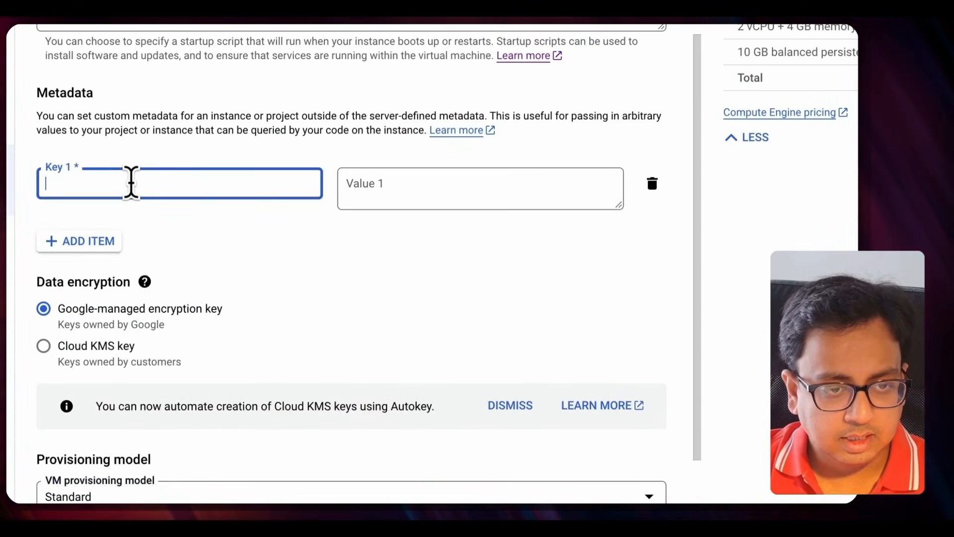
type("startup-script-url")
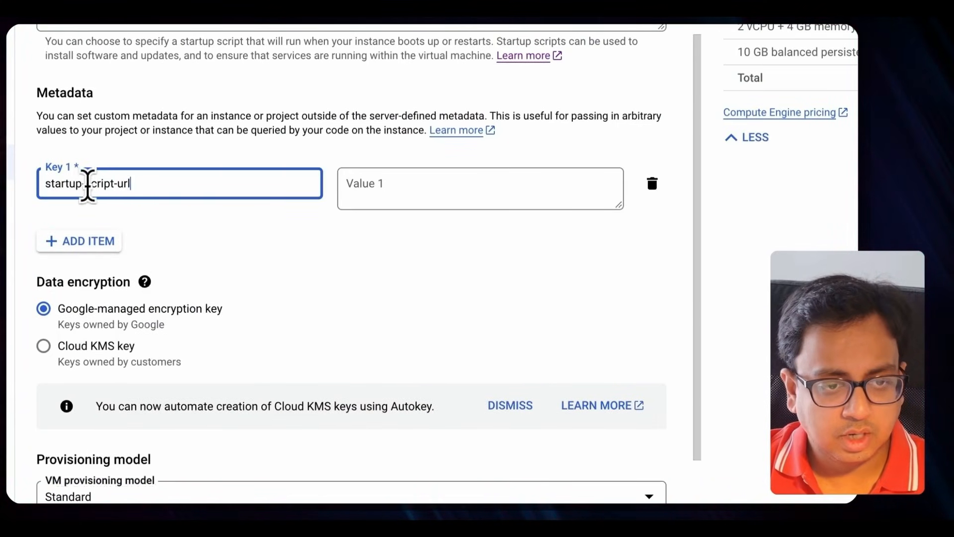
left_click(405, 181)
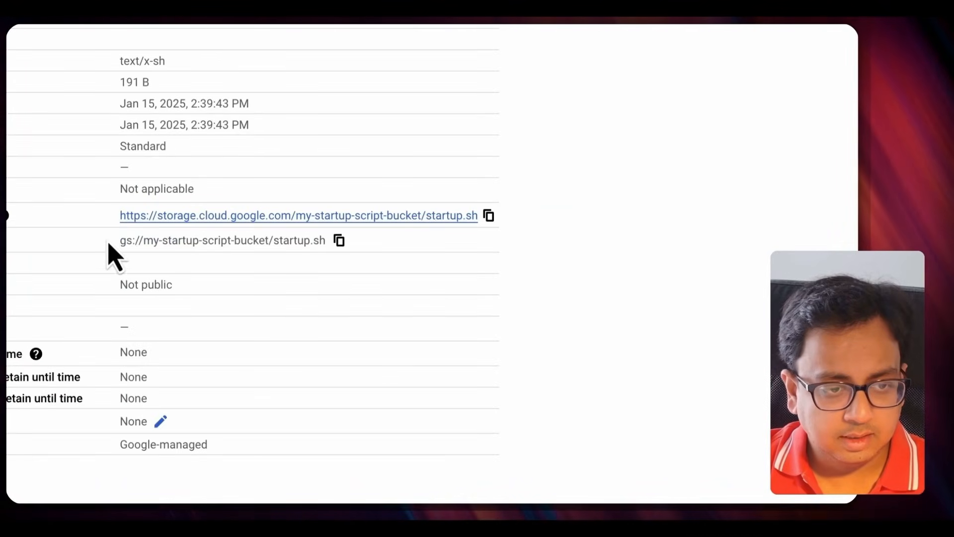
left_click(339, 241)
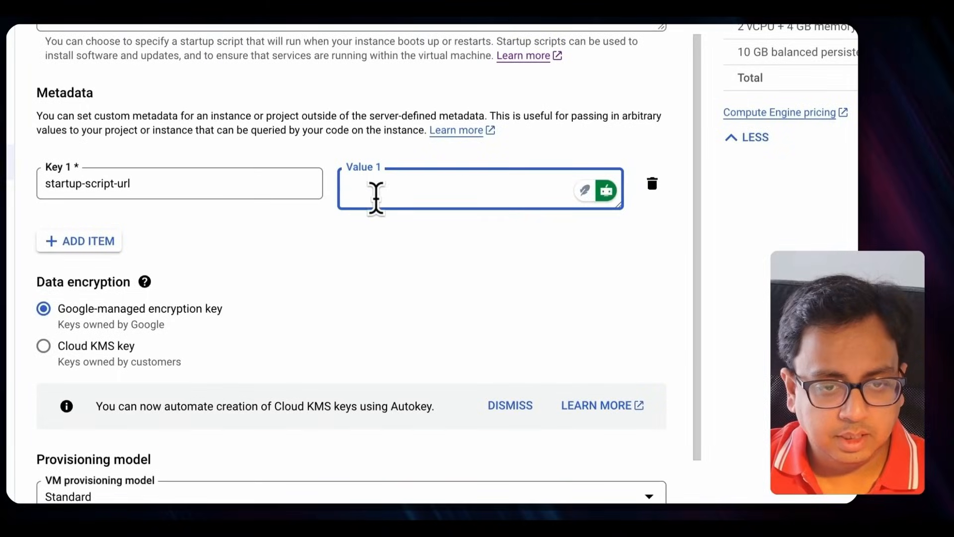
key("super+v")
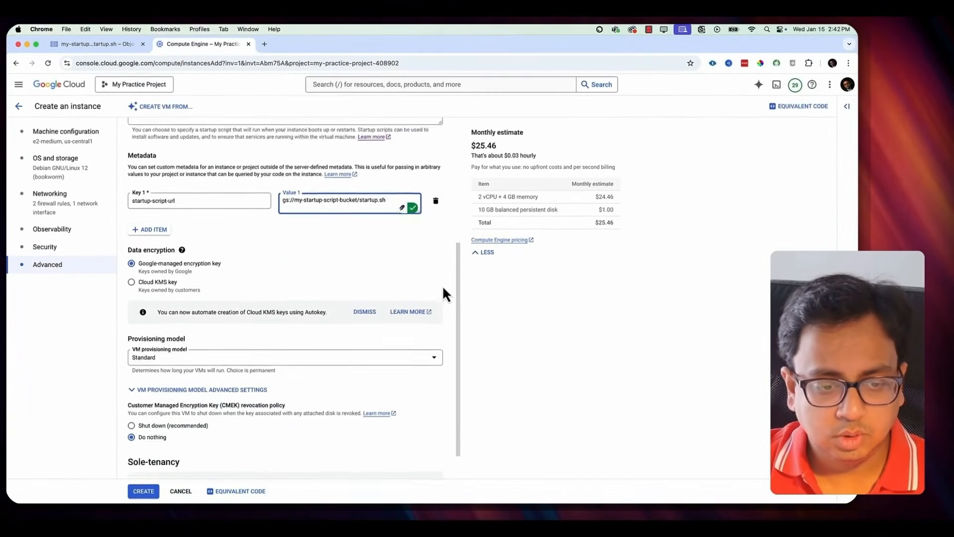
scroll(444, 289, "down", 1)
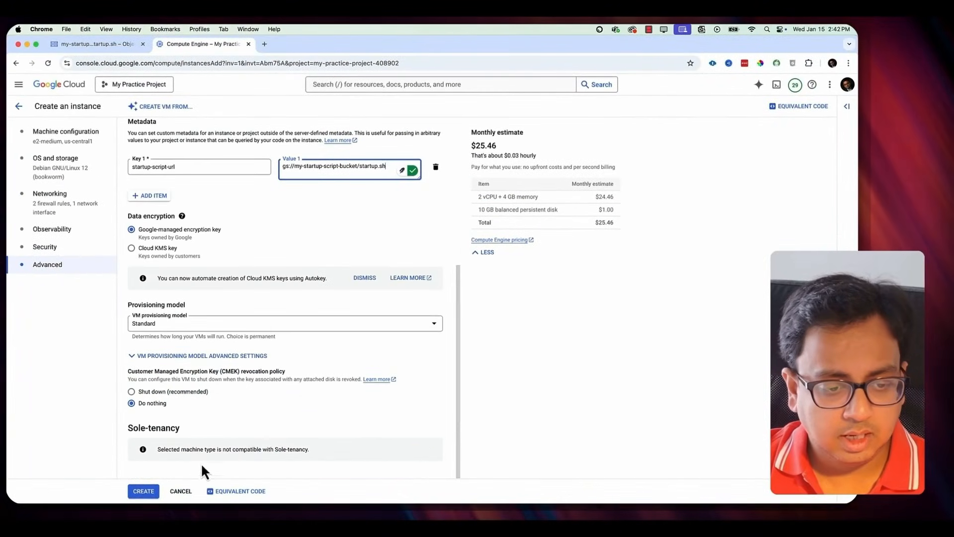
left_click(144, 491)
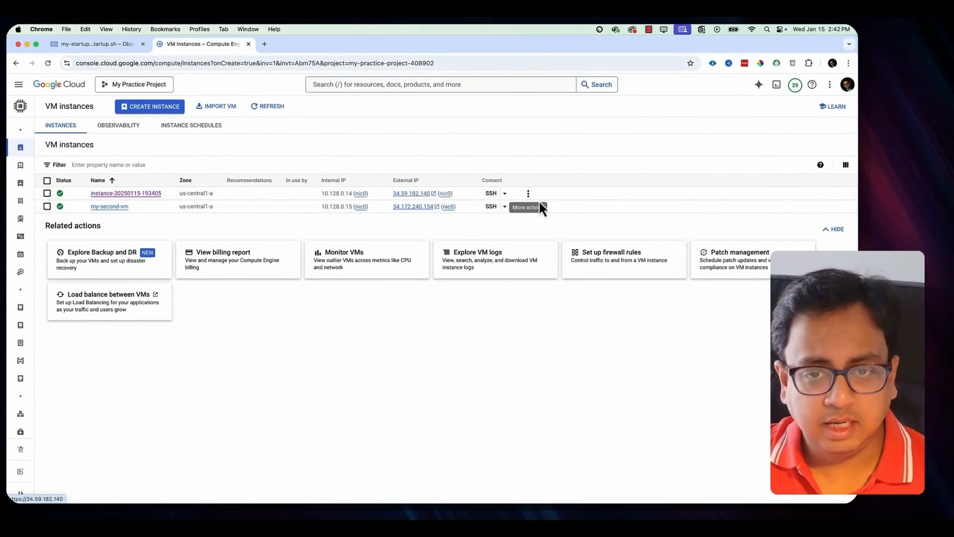
- Open my-second-vm's external IP in the browser and retry the address over HTTP instead of HTTPS
left_click(433, 207)
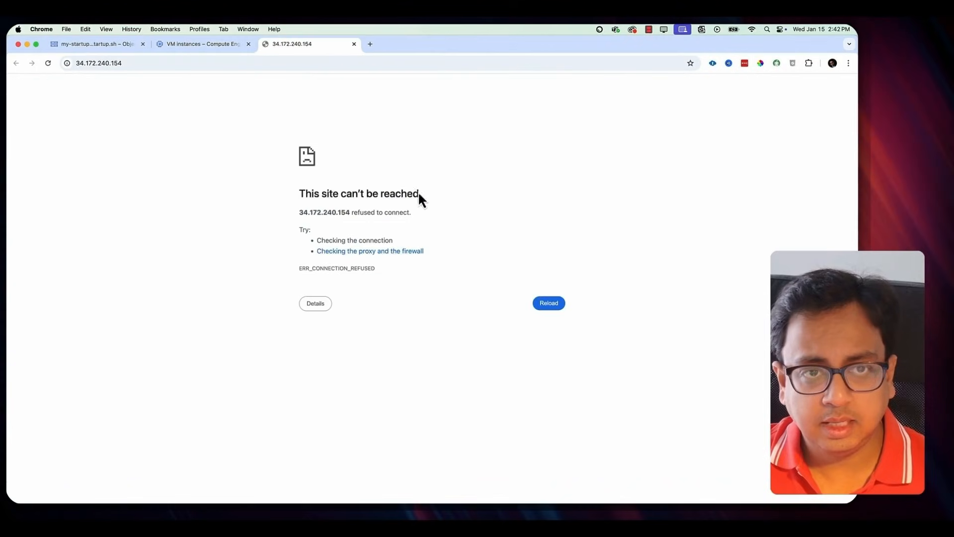
left_click(79, 63)
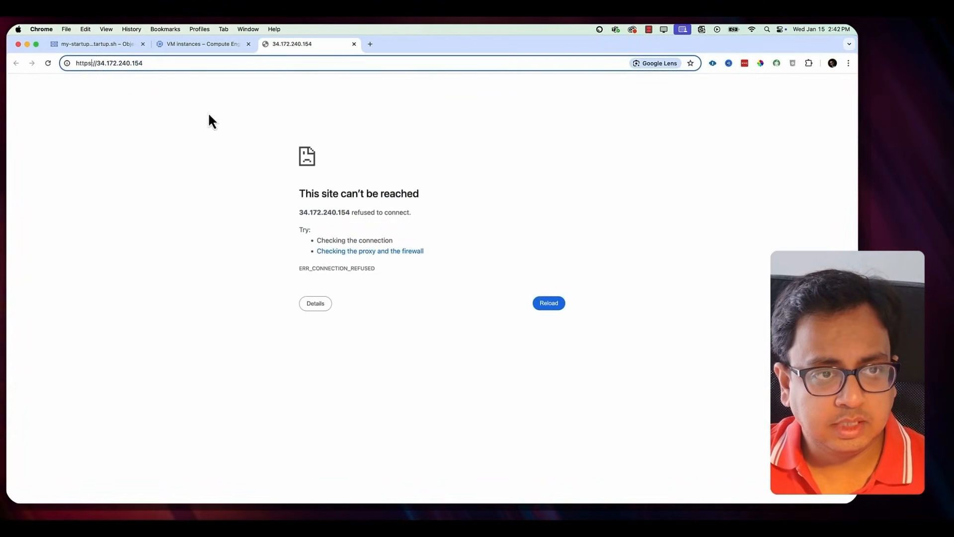
key("Return")
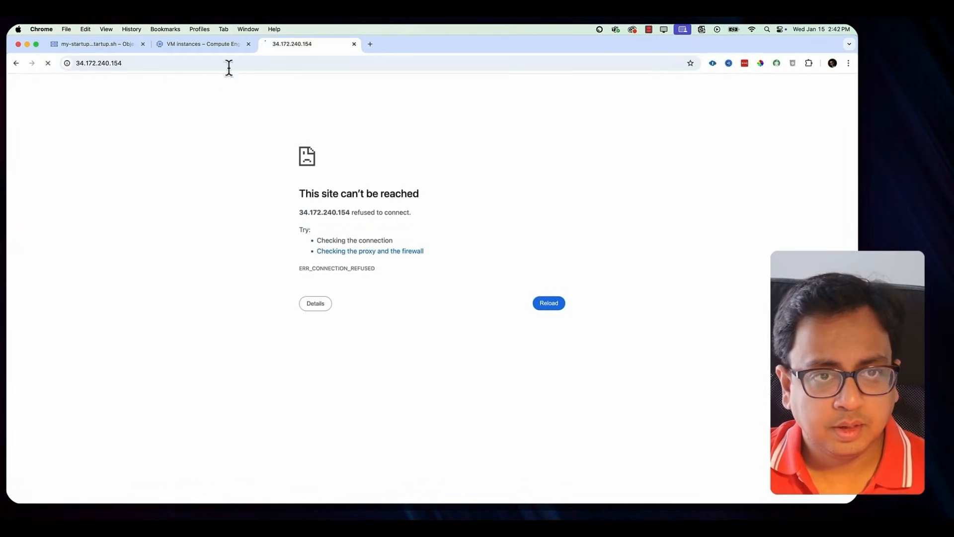
- Open my-second-vm's serial port 1 console output in a separate browser tab and search it for "***"
left_click(222, 43)
left_click(120, 213)
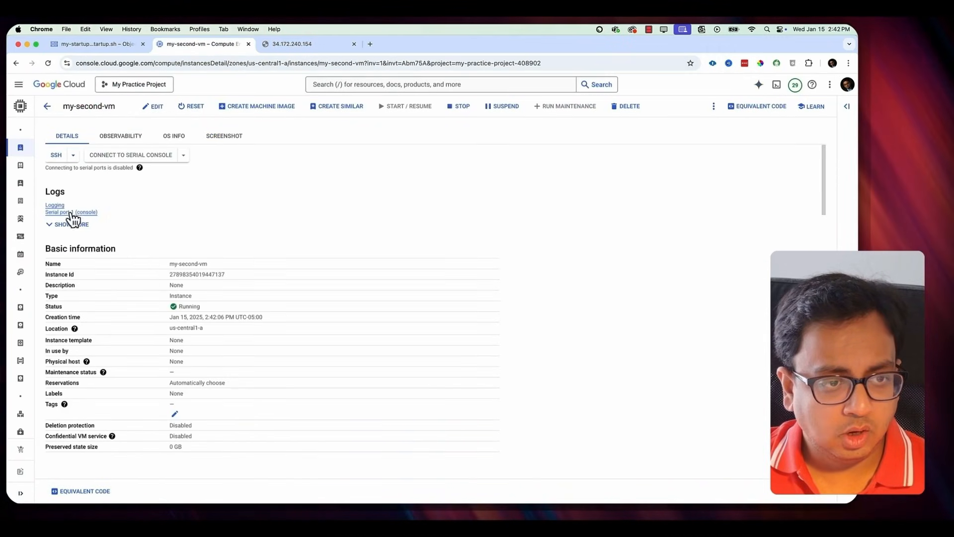
right_click(69, 211)
left_click(101, 219)
left_click(298, 46)
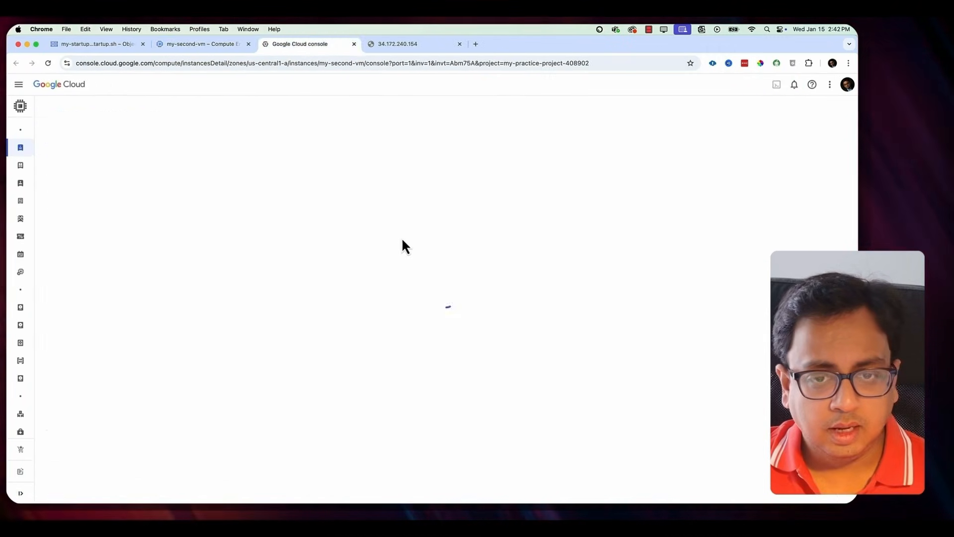
key("super+f")
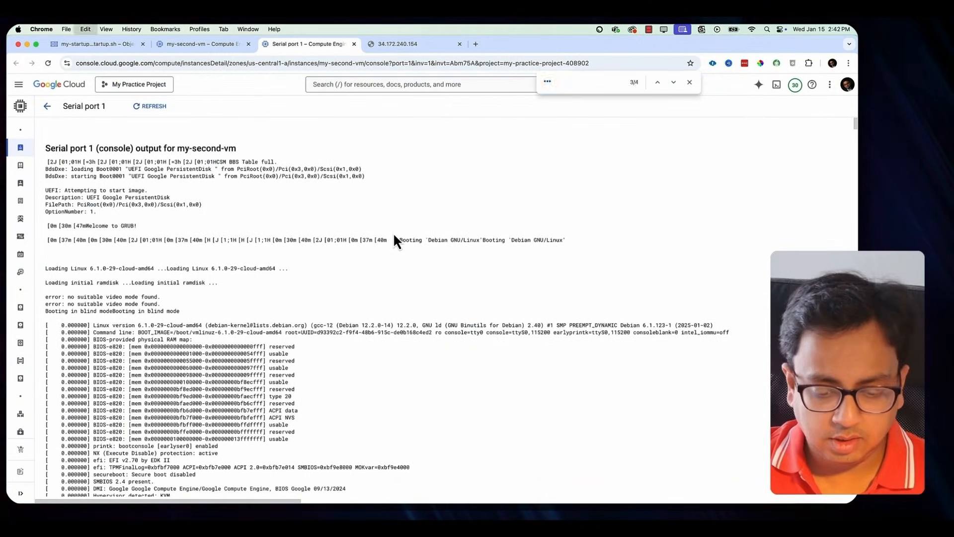
type("***")
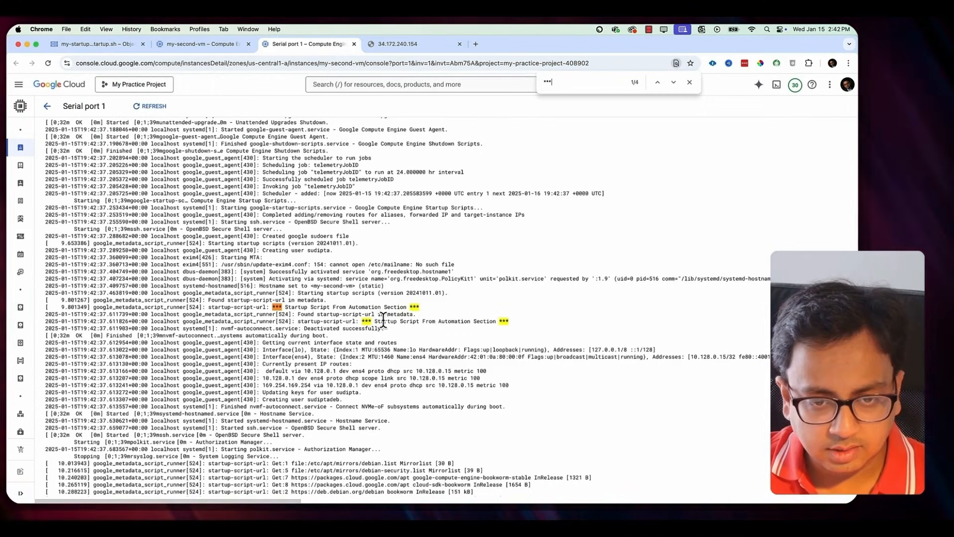
scroll(384, 319, "down", 3)
- Reload the web page at my-second-vm's external IP and review the startup script entries in the serial port 1 output
left_click(400, 50)
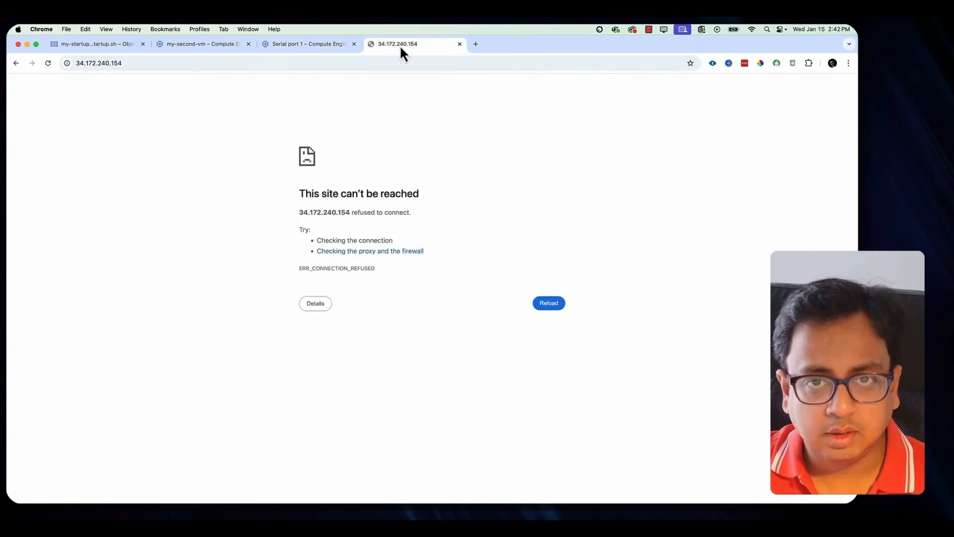
left_click(48, 63)
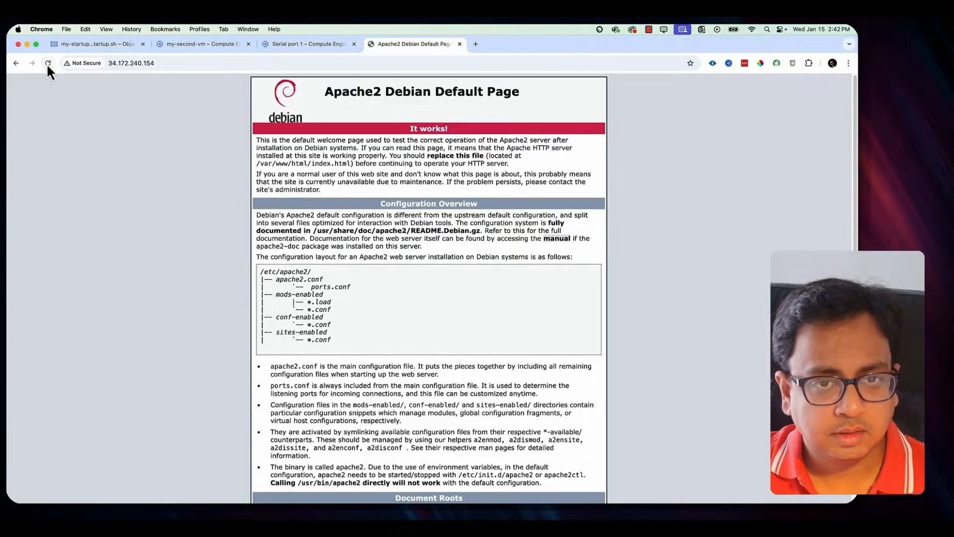
left_click(312, 47)
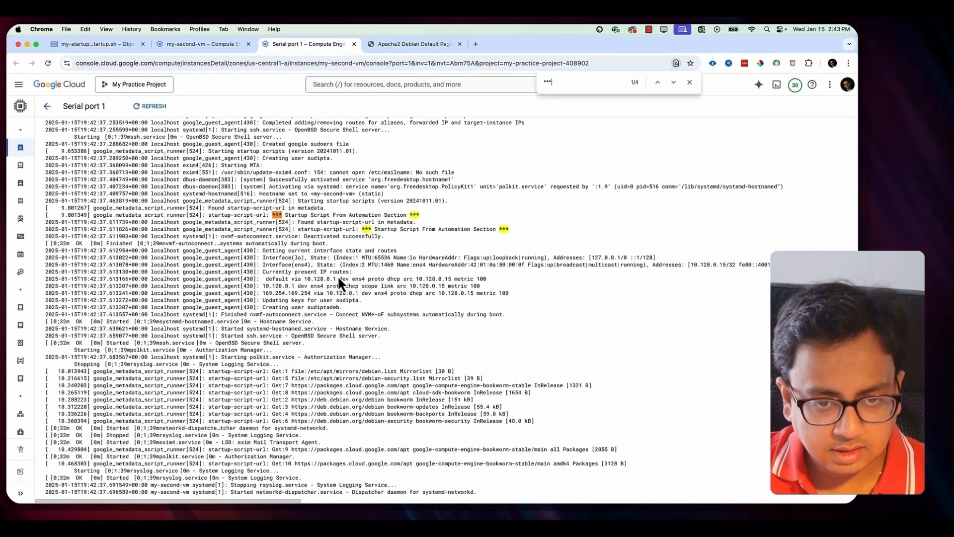
scroll(338, 278, "down", 1)
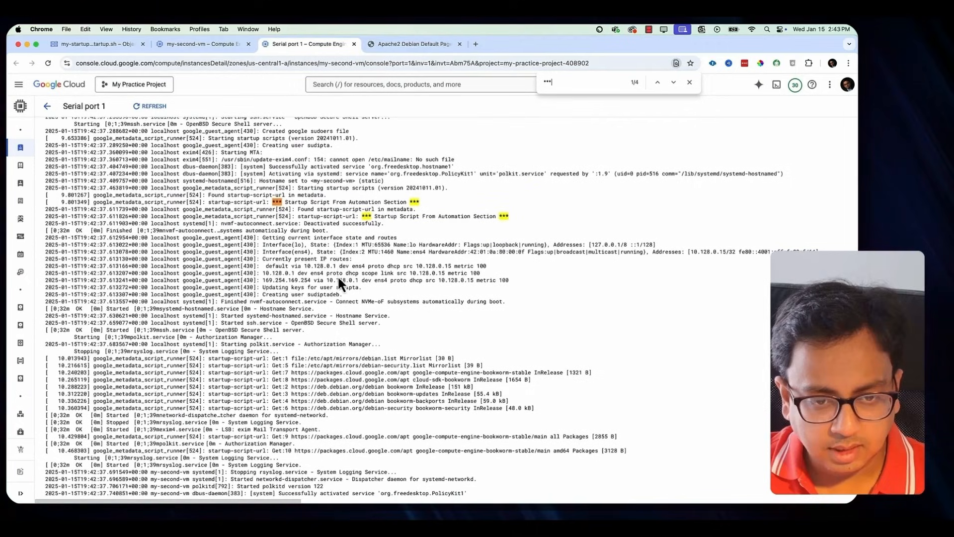
scroll(338, 276, "down", 1)
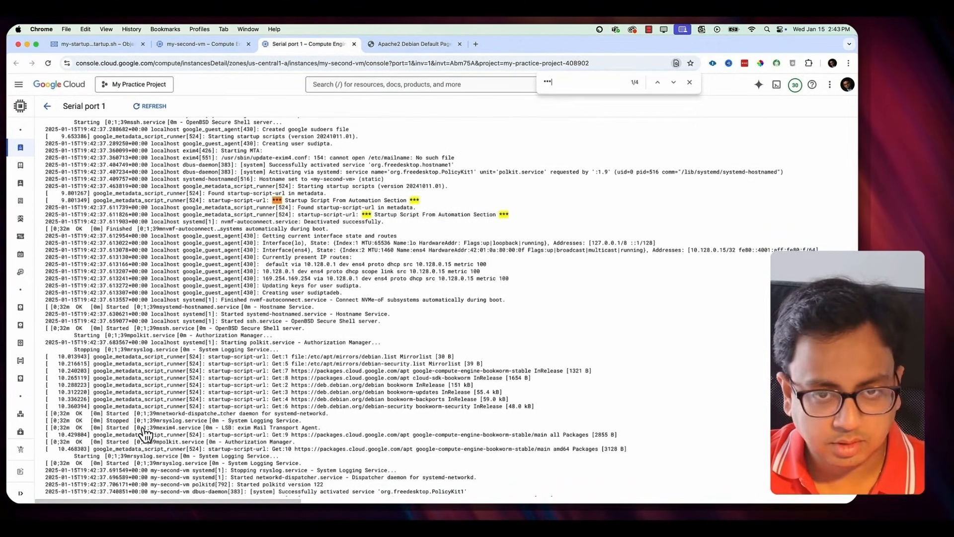
- Check the startup.sh contents in Terminal and reload the VM's web page in Chrome again
key("super+Tab")
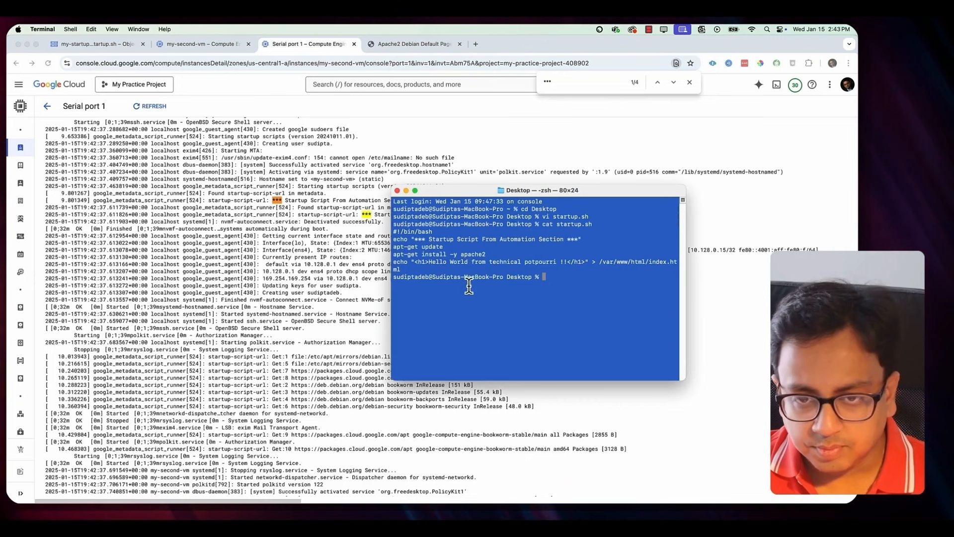
left_click(429, 44)
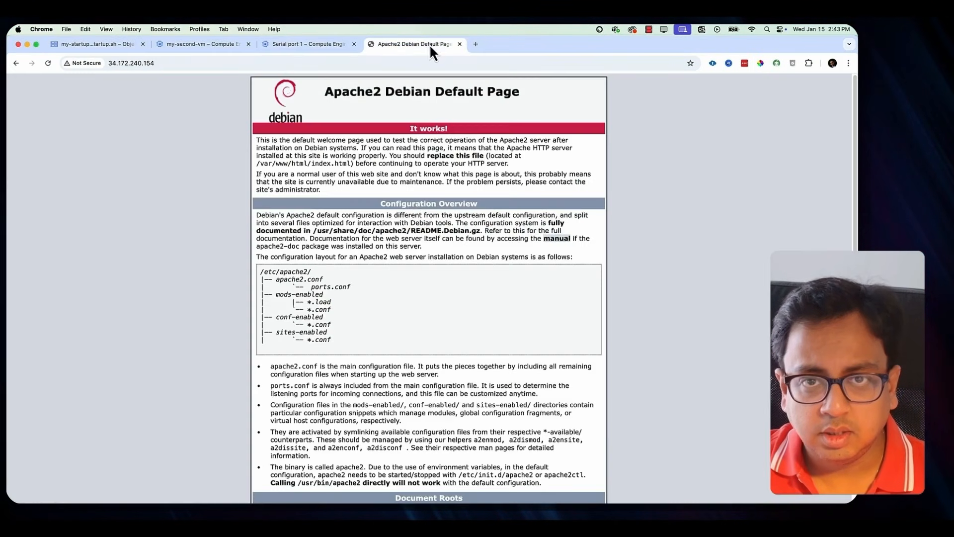
left_click(49, 63)
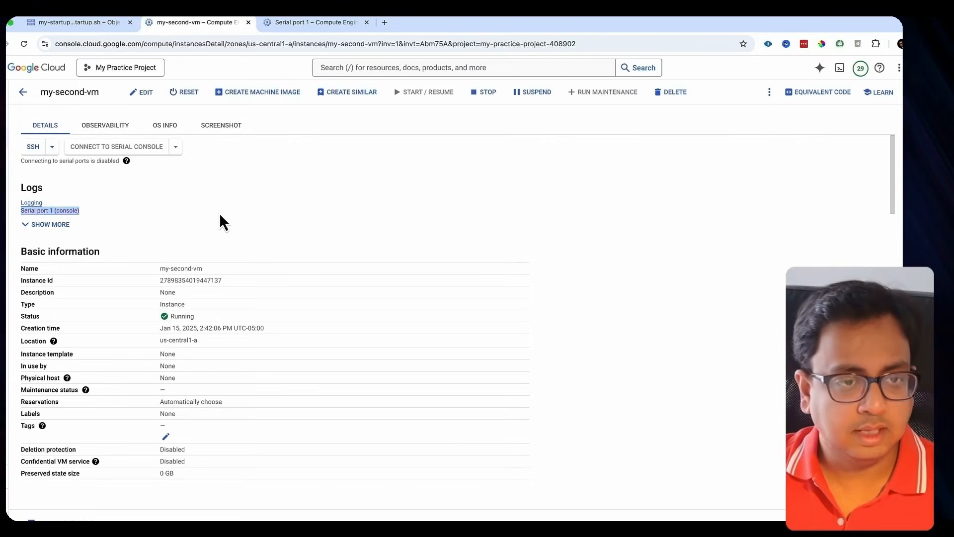
- Switch to Terminal, copy startup.sh to new-startup.sh, and open the copy in vi
mouse_move(7, 209)
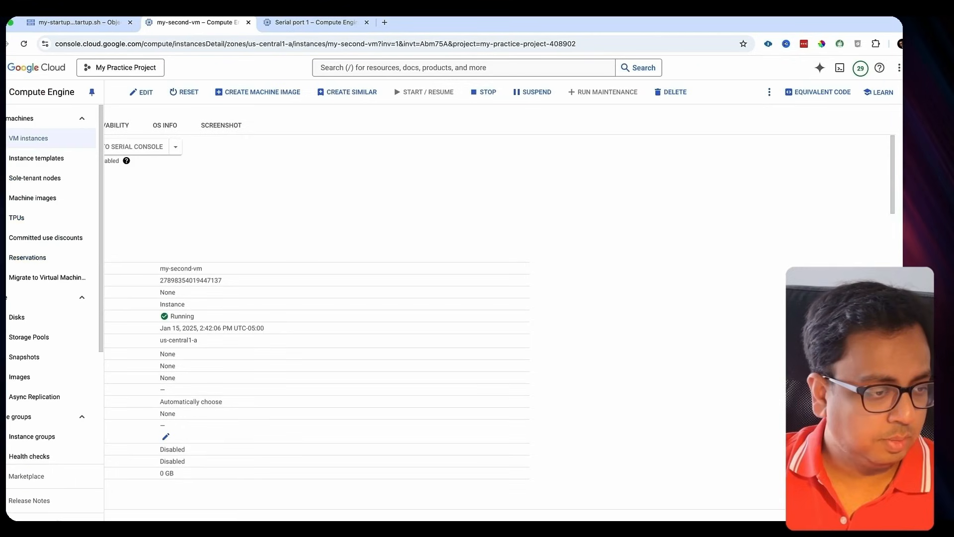
key("super+Tab")
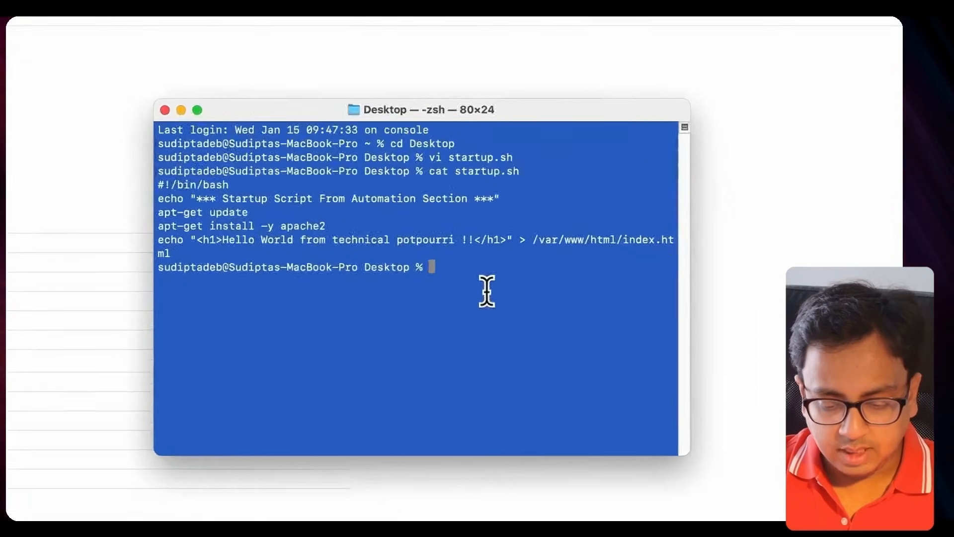
type("cp startup.sh")
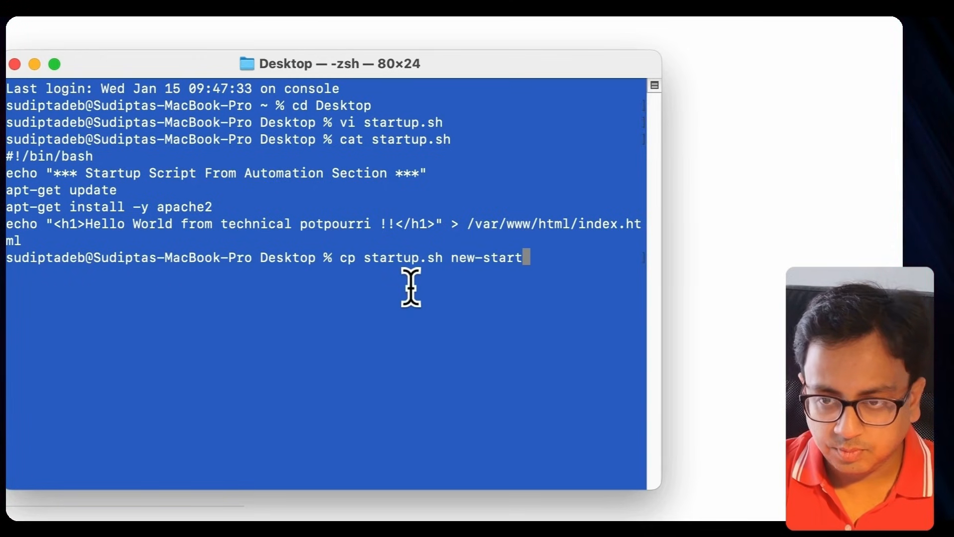
type("new-startup.sh")
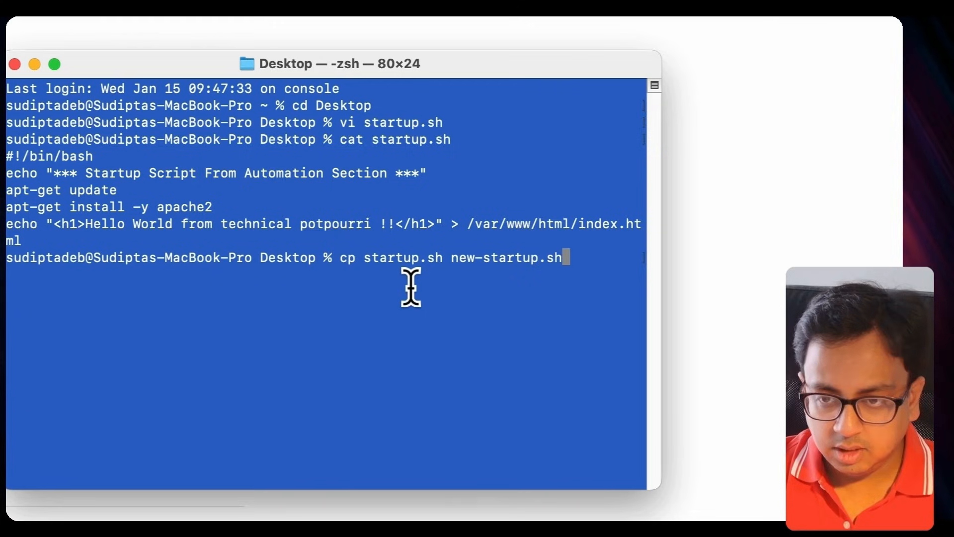
key("Return")
type("vi new-startup.sh")
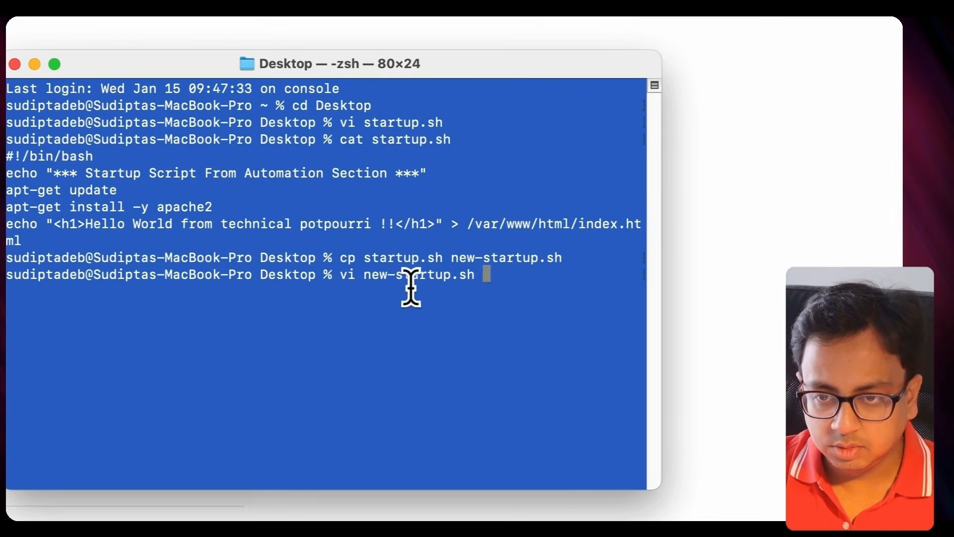
key("Return")
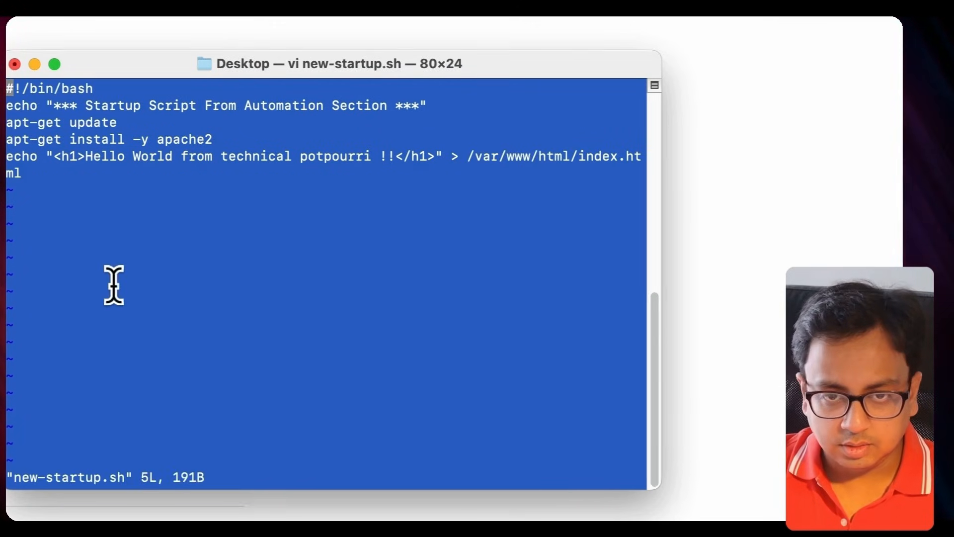
- Replace the contents of new-startup.sh with an Apache script that reads the foo metadata attribute into METADATA_VALUE and writes it to /var/www/html/index.html
key("d")
key("d")
key("d")
key("d")
key("d")
key("d")
key("d")
key("d")
key("d")
key("d")
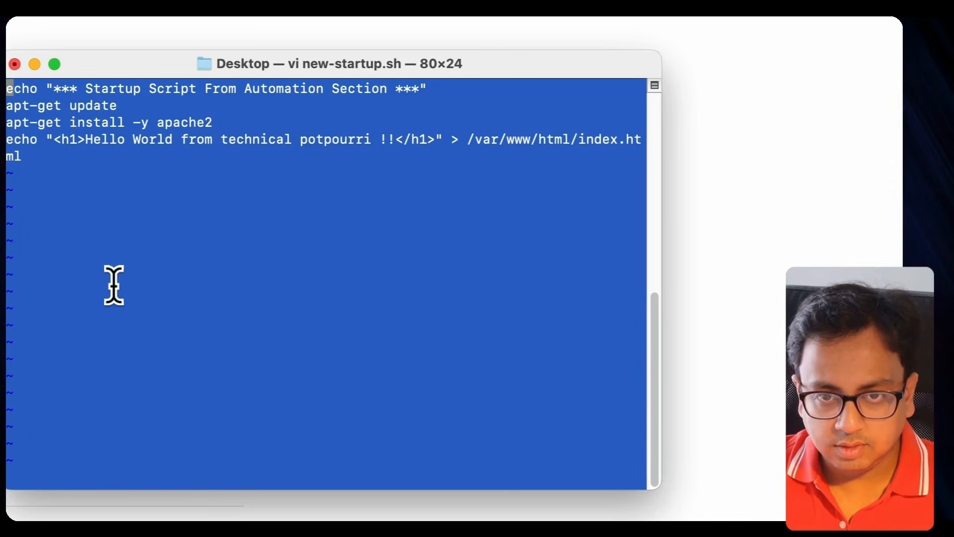
key("i")
type("#!/bin/bash METADATA_VALUE=$(curl http://metadata.google.internal/computeMetadata/v1/instance/attributes/foo -H \"Metadata-Flavor: Google\") echo \"*** Startup Script From Automation Section ***\" apt-get update apt-get install -y apache2 cat <<EOF > /var/www/html/index.html <h1>Hello World from technical potpourri !!</h1> <html><body><p>Accessing metadata value of foo: $METADATA_VALUE</p></body></html> EOF")
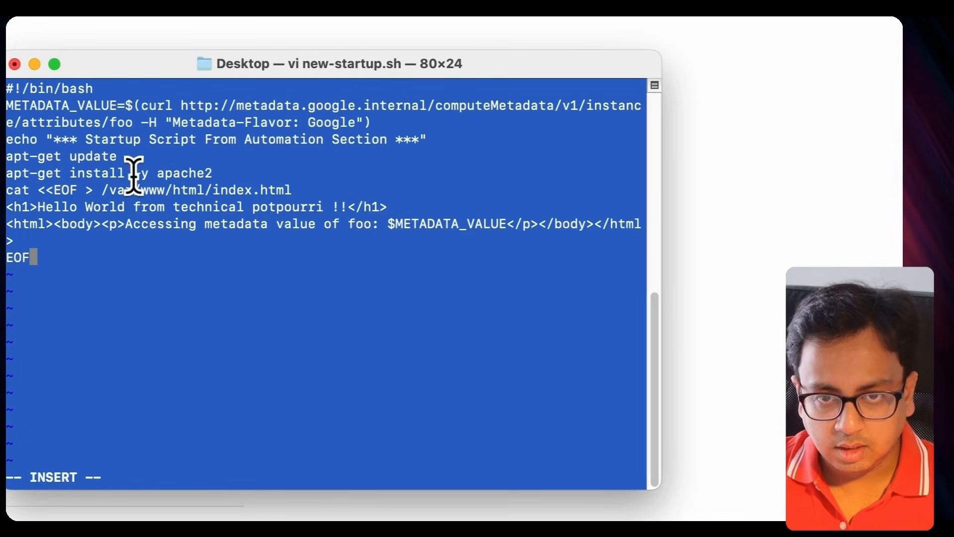
key("Escape")
- Enlarge the Terminal window to review the METADATA_VALUE line, and save new-startup.sh and quit vi
type(":")
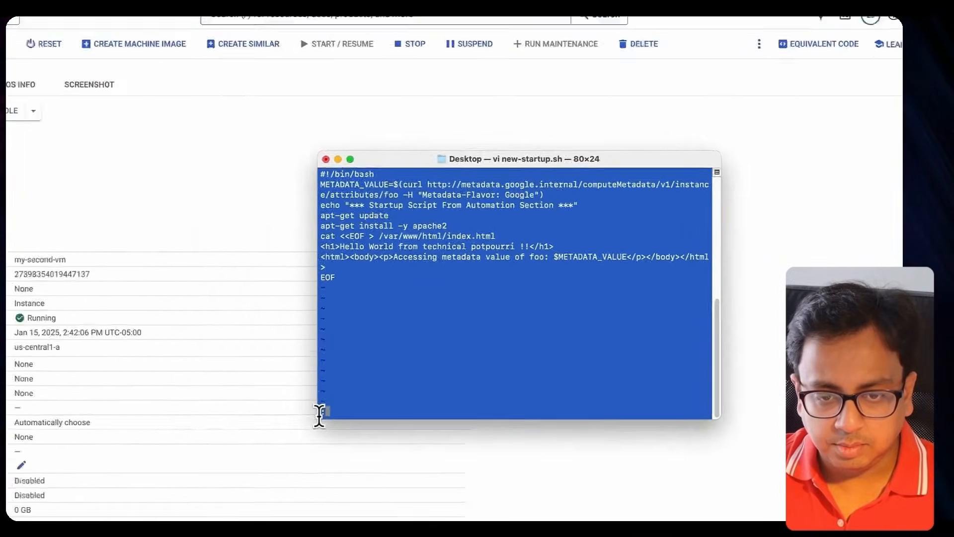
left_click_drag(512, 194, 317, 163)
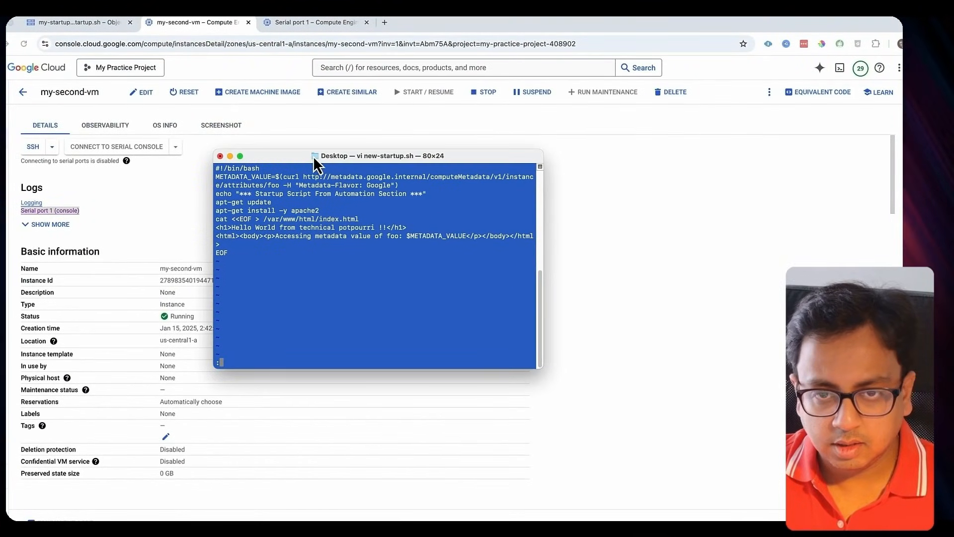
left_click_drag(543, 149, 751, 72)
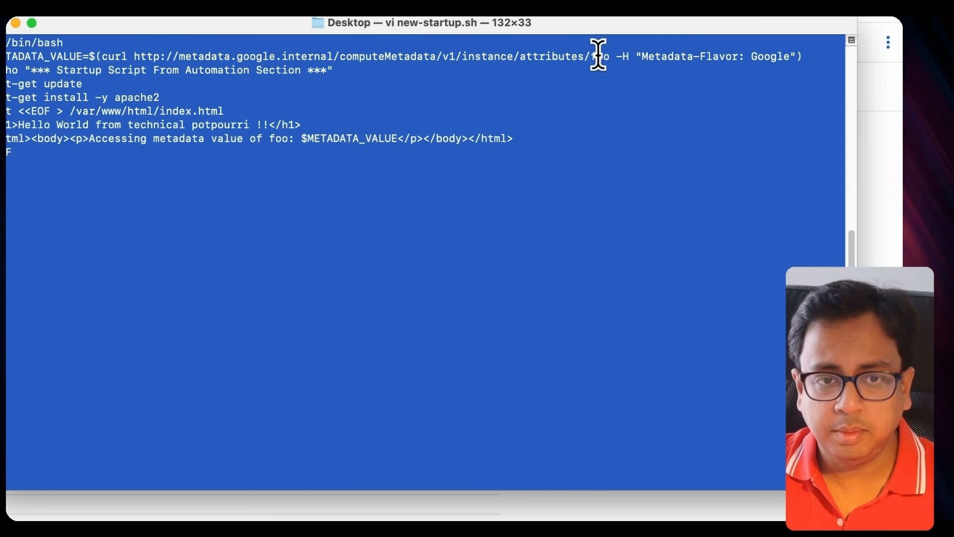
double_click(61, 55)
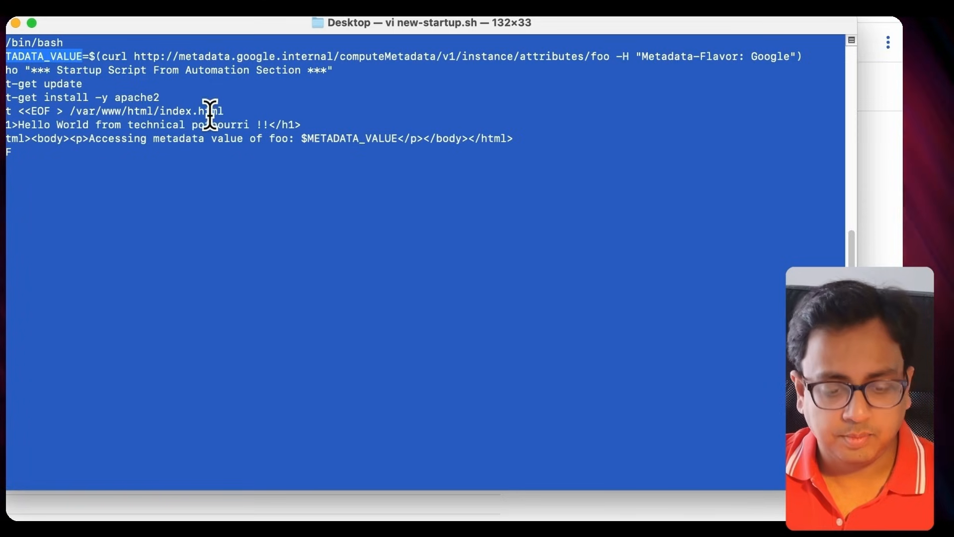
left_click(130, 230)
type(":wq")
key("Return")
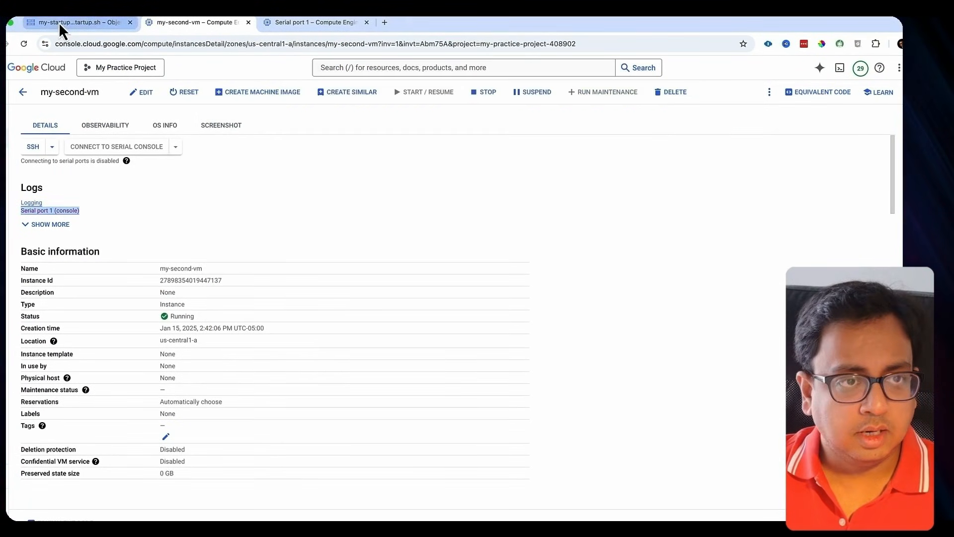
- Switch to the Cloud Storage page in Chrome and upload new-startup.sh from the Desktop to my-startup-script-bucket
left_click(59, 23)
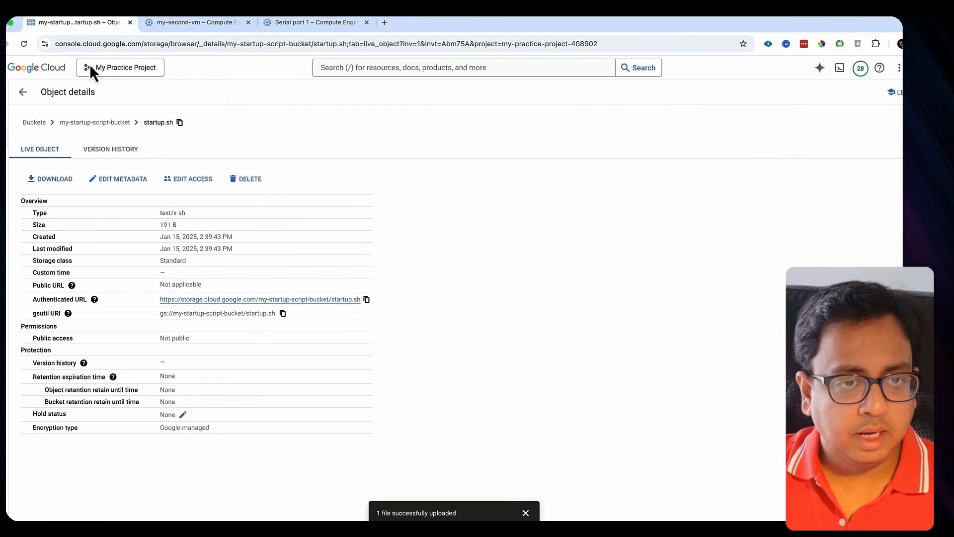
left_click(99, 122)
left_click(293, 230)
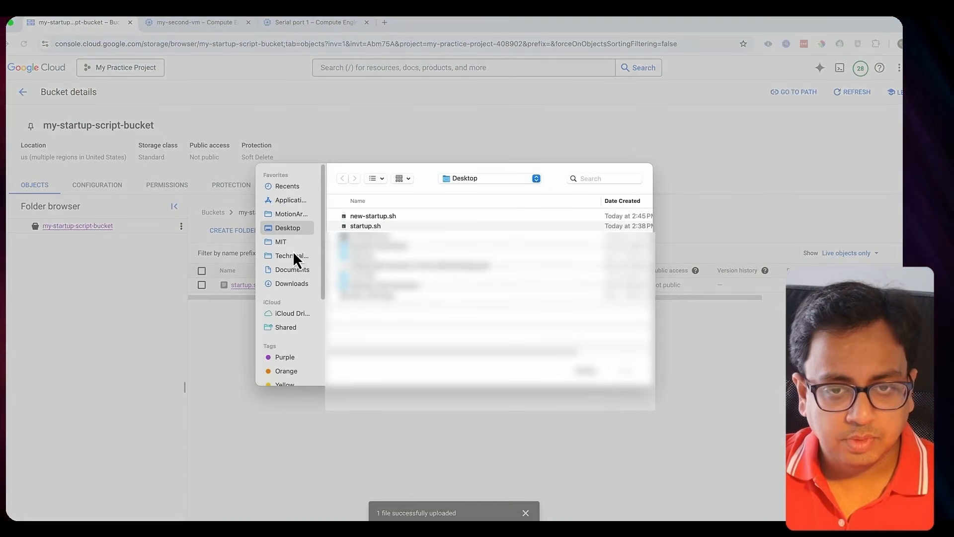
double_click(363, 217)
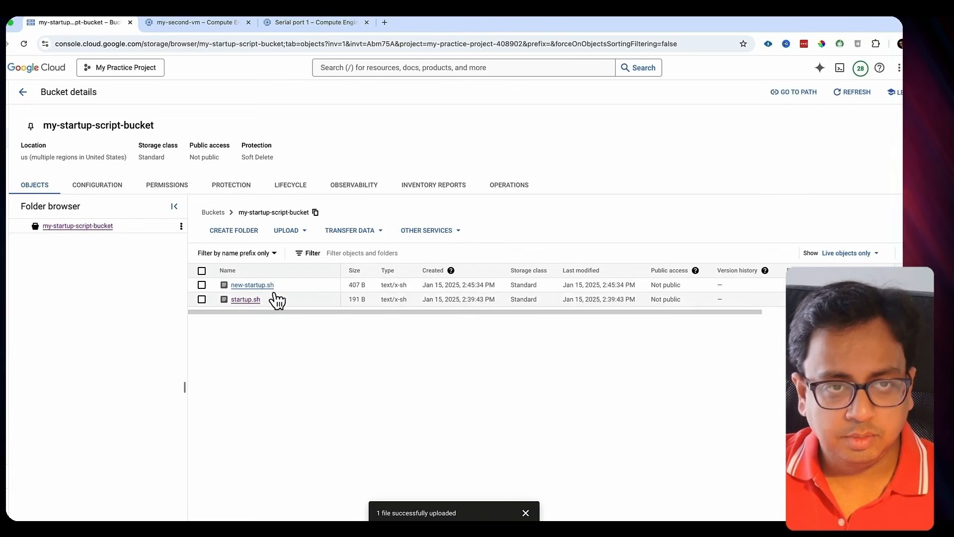
- Start creating a new Compute Engine VM instance and name it my-third-vm
left_click(229, 22)
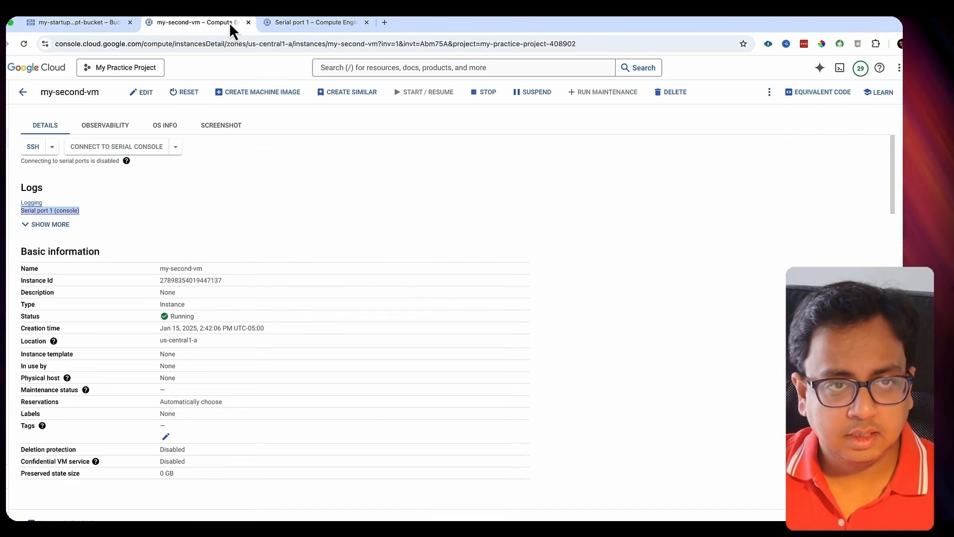
left_click(24, 92)
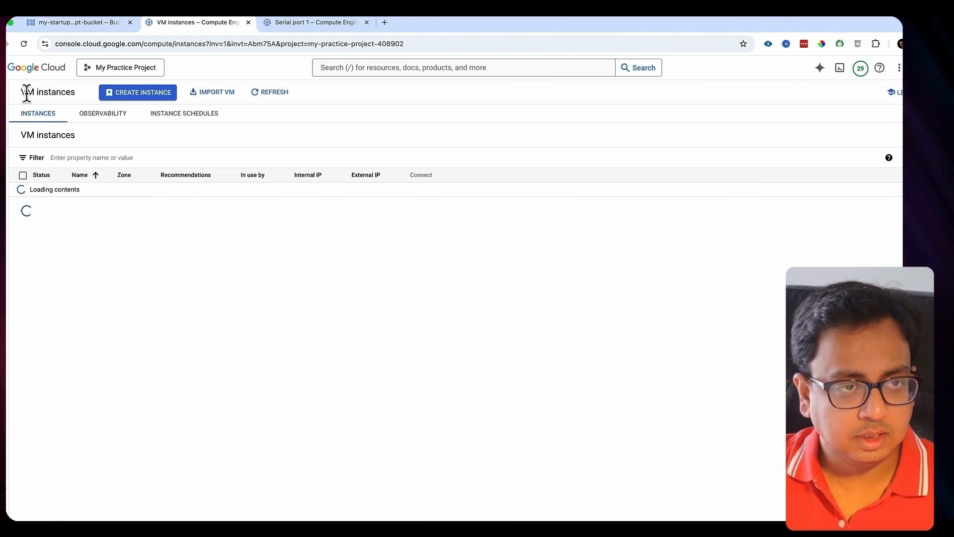
left_click(155, 96)
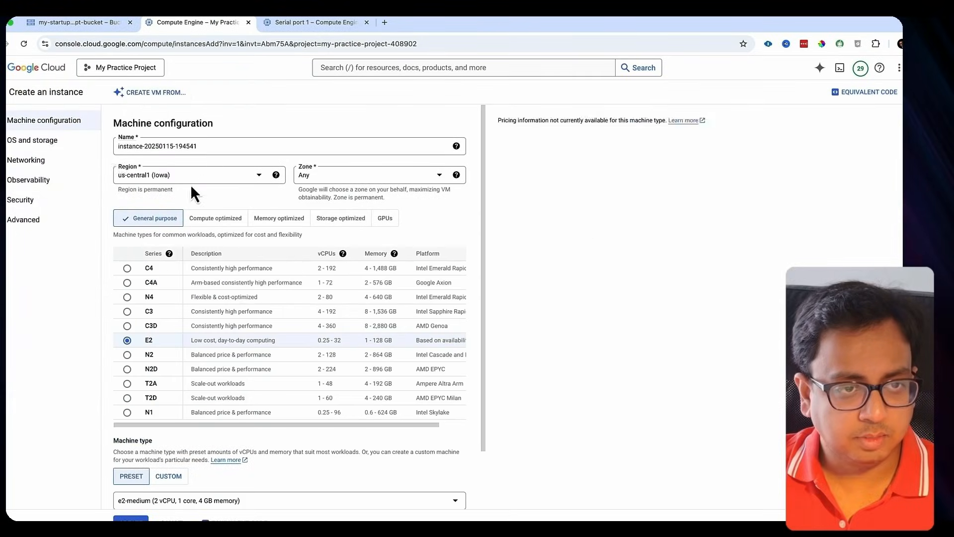
type("my-third")
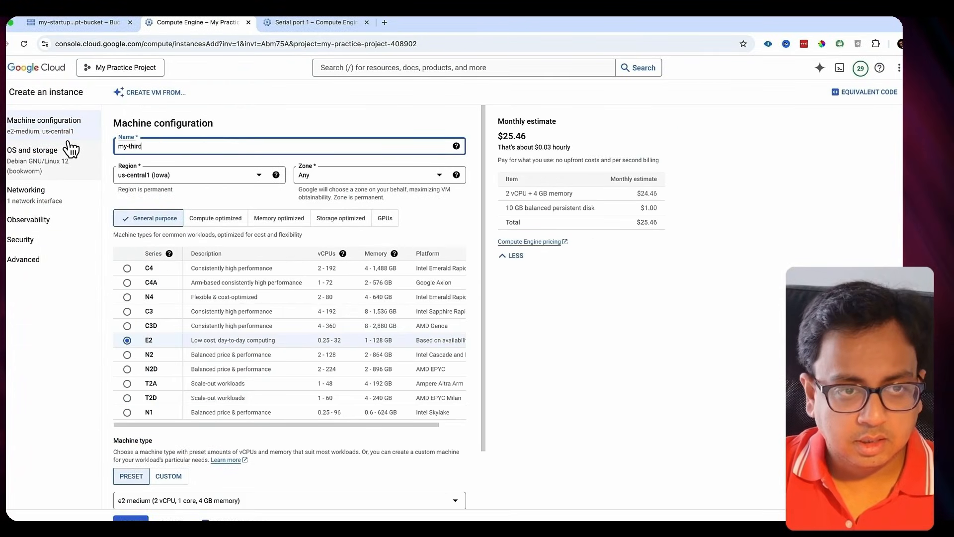
type("-vm")
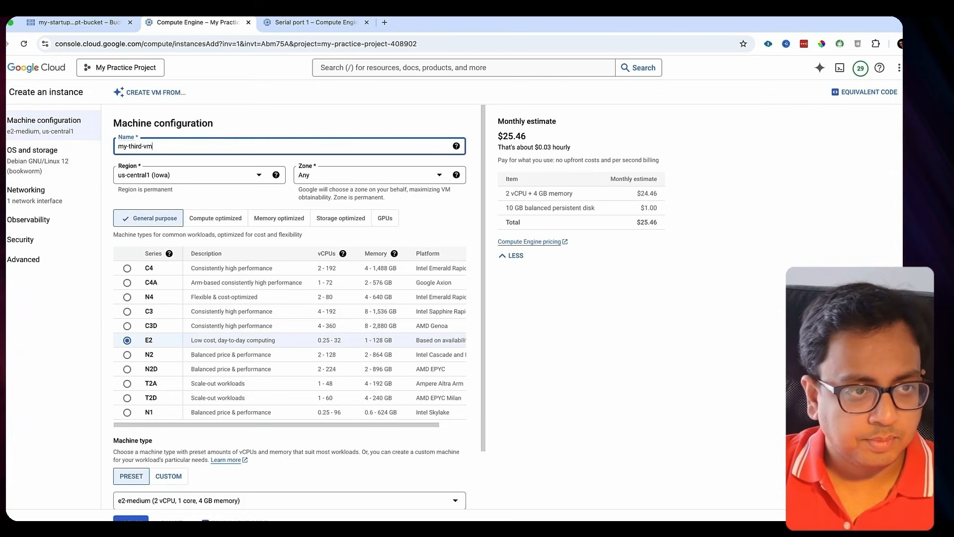
- Allow HTTP and HTTPS traffic for the new instance and set its service account to CloudStorageObjectViewerServiceAccount
left_click(49, 202)
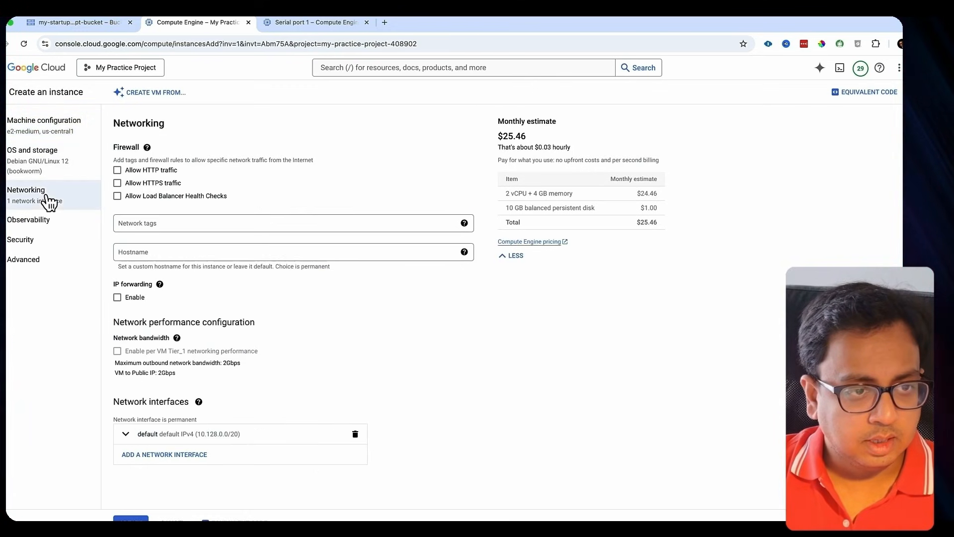
left_click(128, 171)
left_click(119, 183)
left_click(57, 249)
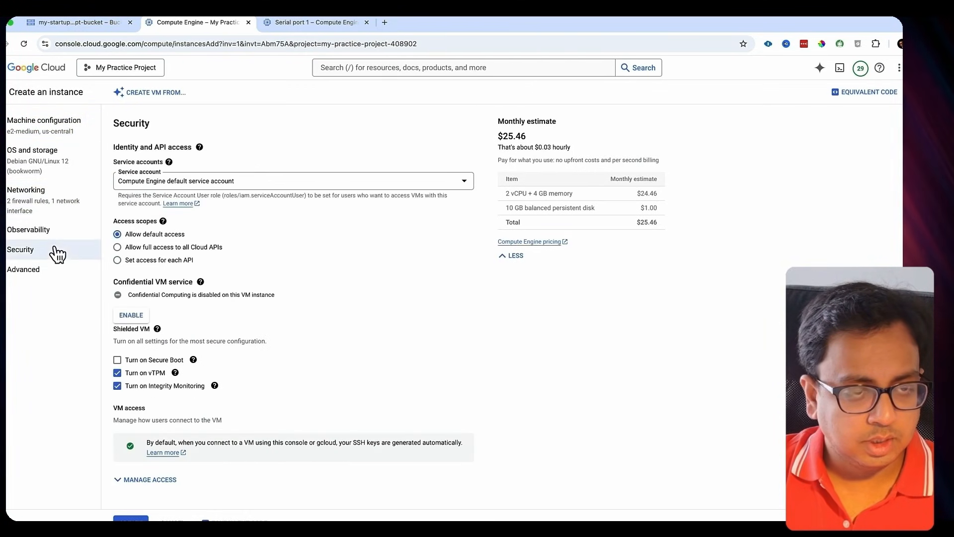
left_click(225, 184)
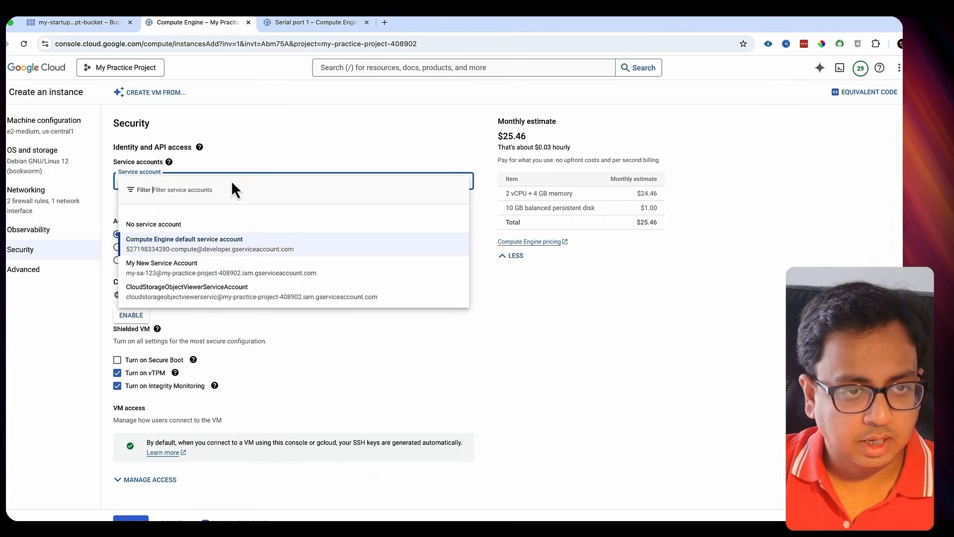
left_click(209, 293)
- Add a metadata item with key startup-script-url and new-startup.sh's gsutil URI, gs://my-startup-script-bucket/new-startup.sh, as its value
left_click(31, 271)
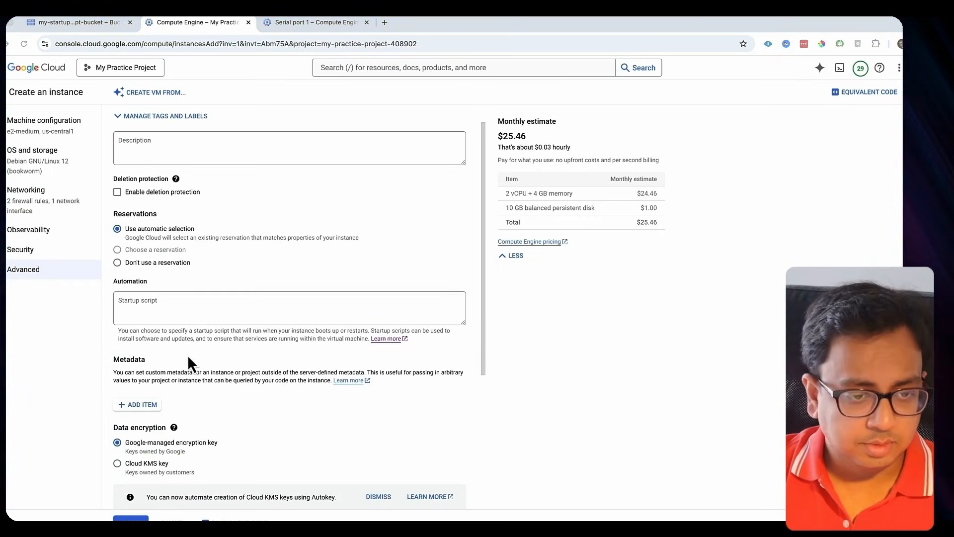
scroll(174, 356, "down", 3)
left_click(141, 336)
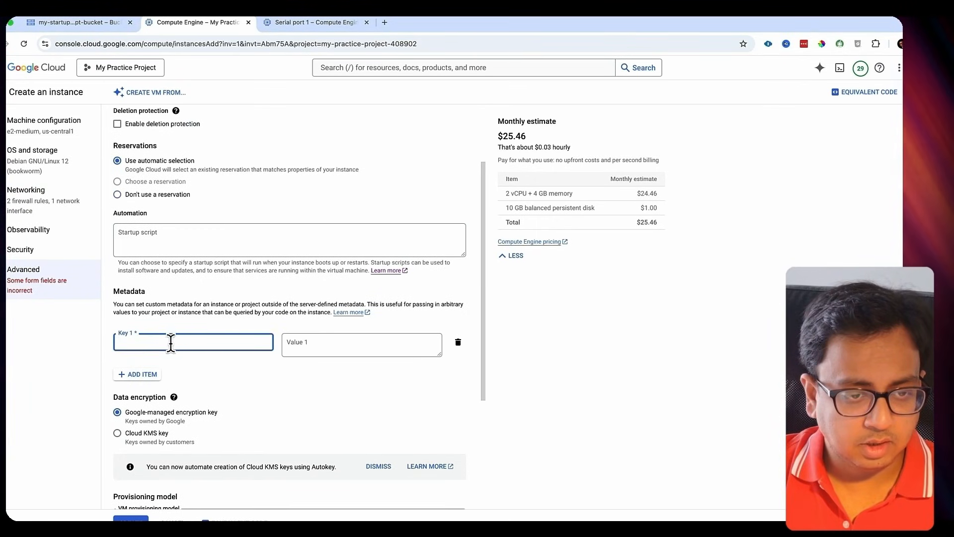
type("startup-script-url")
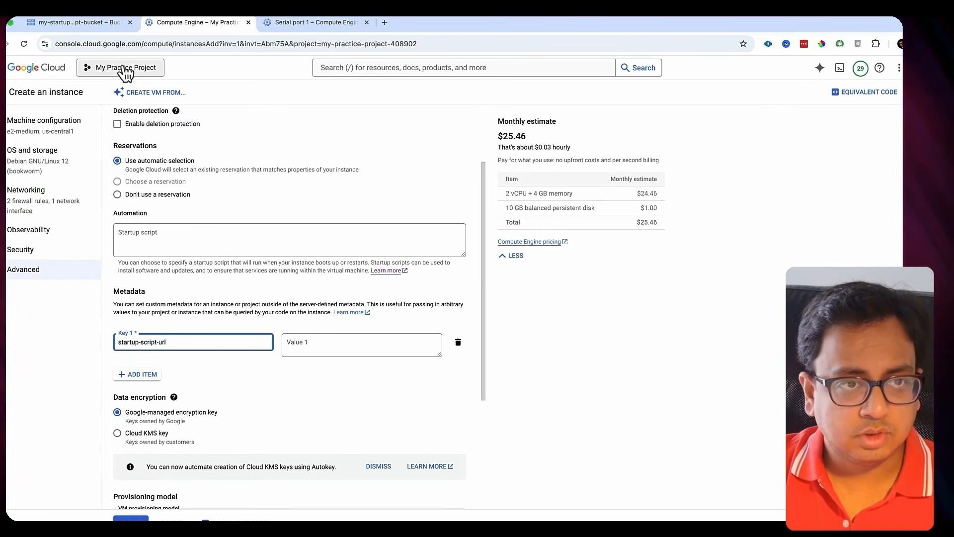
left_click(92, 22)
left_click(252, 285)
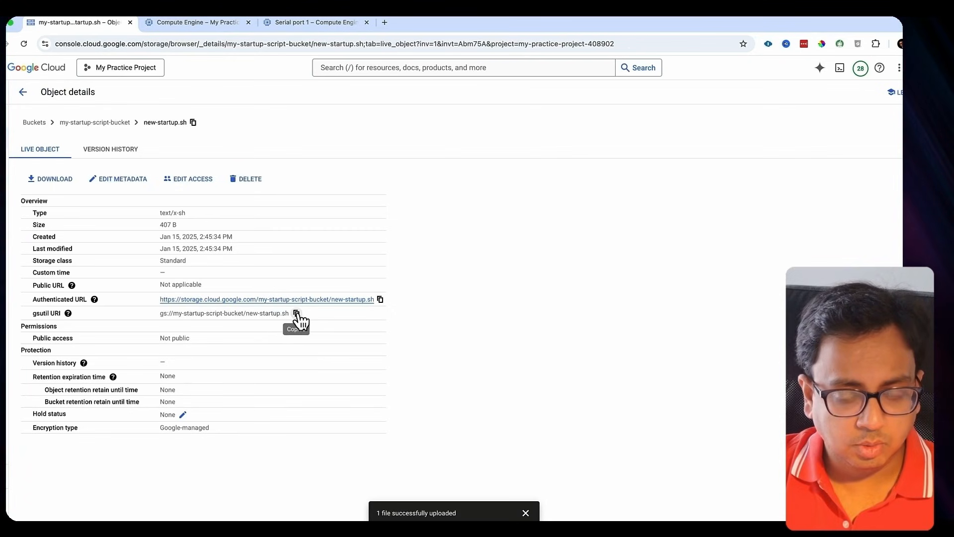
left_click(221, 23)
left_click(323, 341)
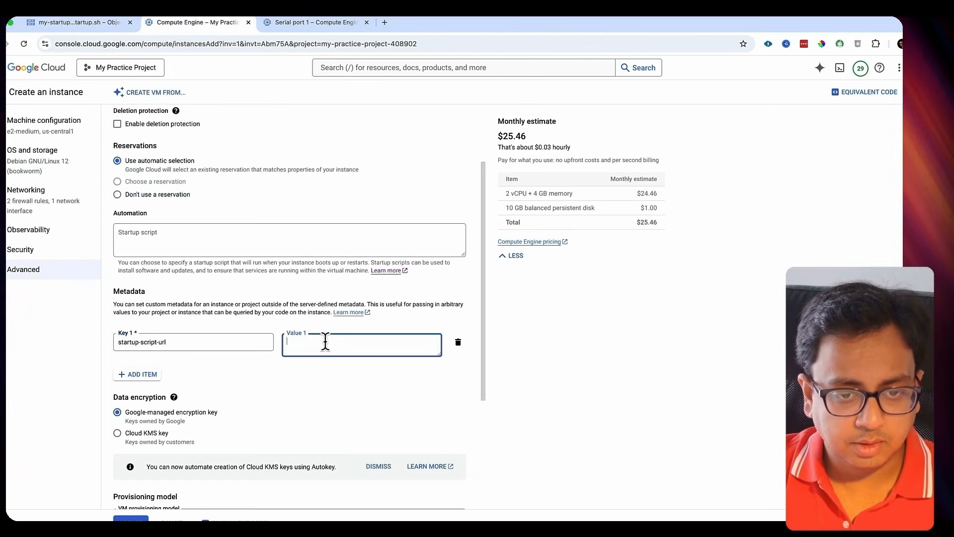
type("gs://my-startup-script-bucket/new-startup.sh")
- Check the metadata key used in new-startup.sh in Terminal, and add a second metadata item in Chrome with key foo and value Canada
left_click(130, 374)
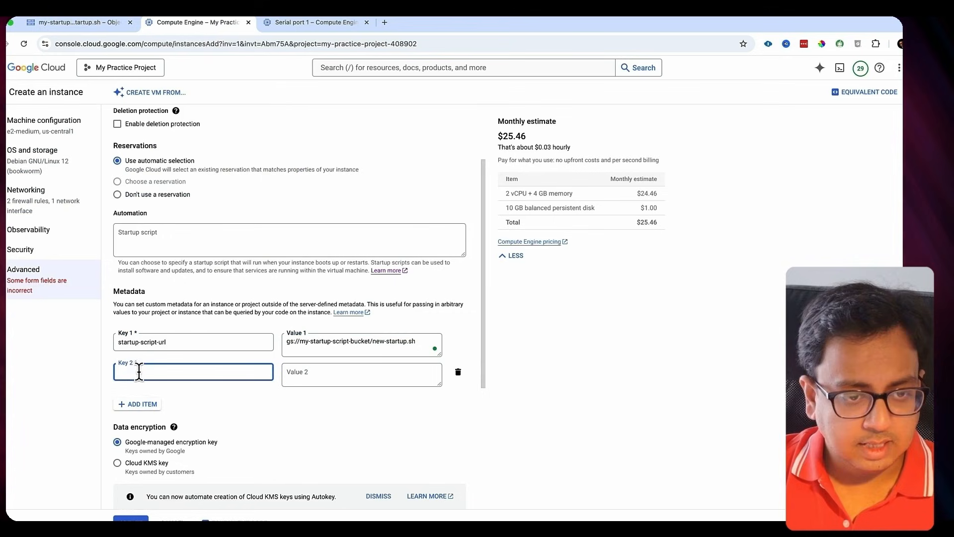
key("super+Tab")
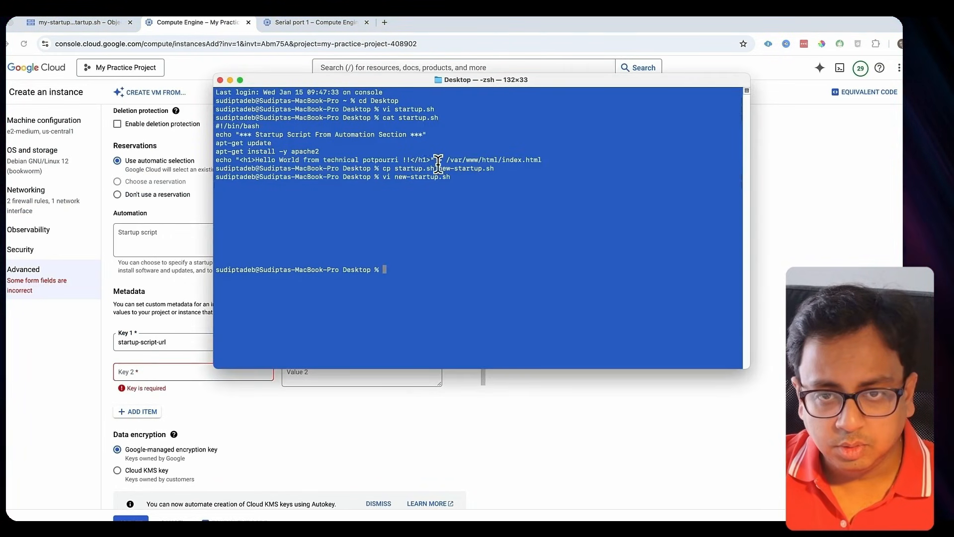
key("Up")
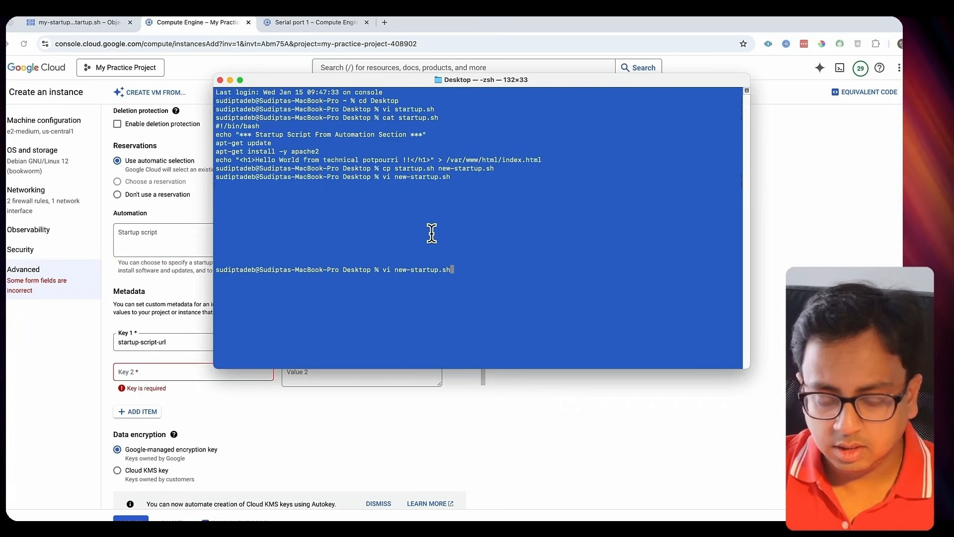
key("Return")
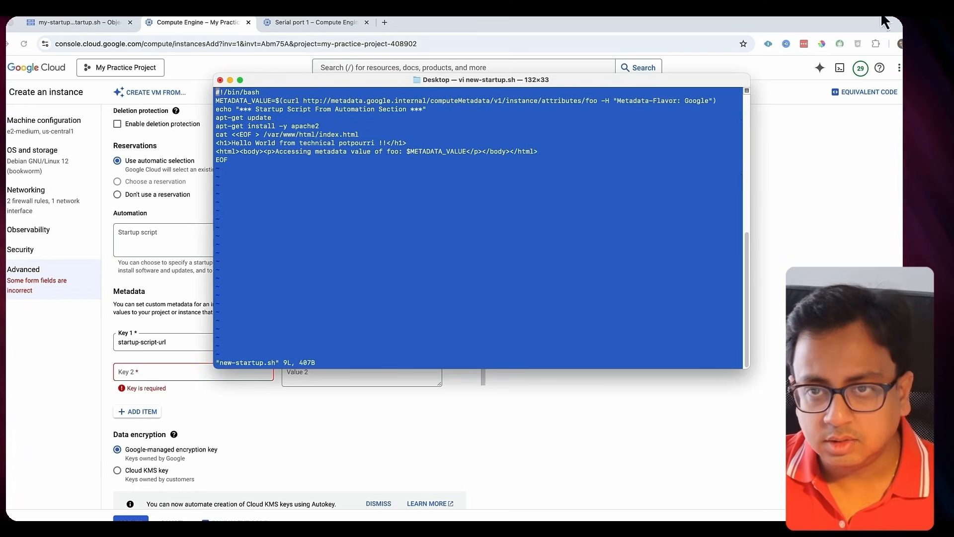
key("super+Tab")
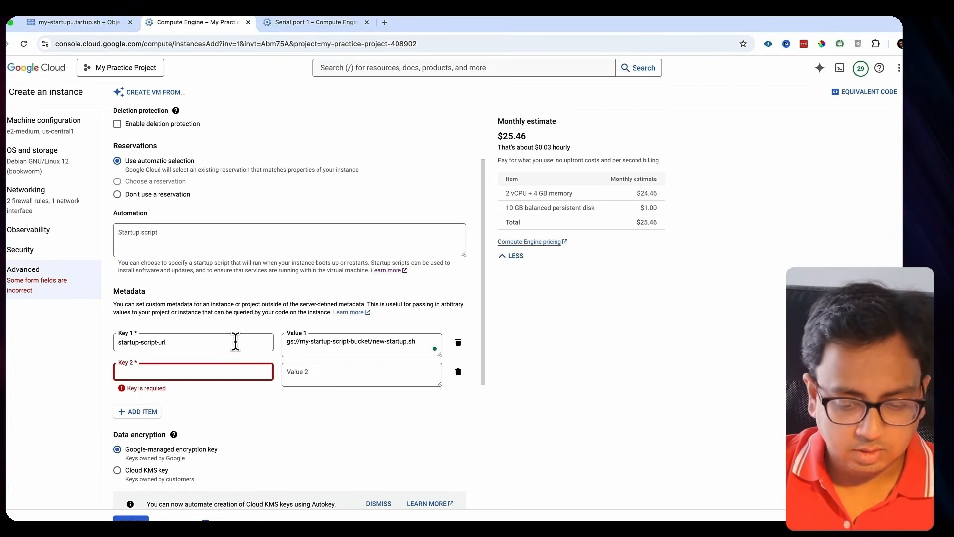
type("foo")
key("Tab")
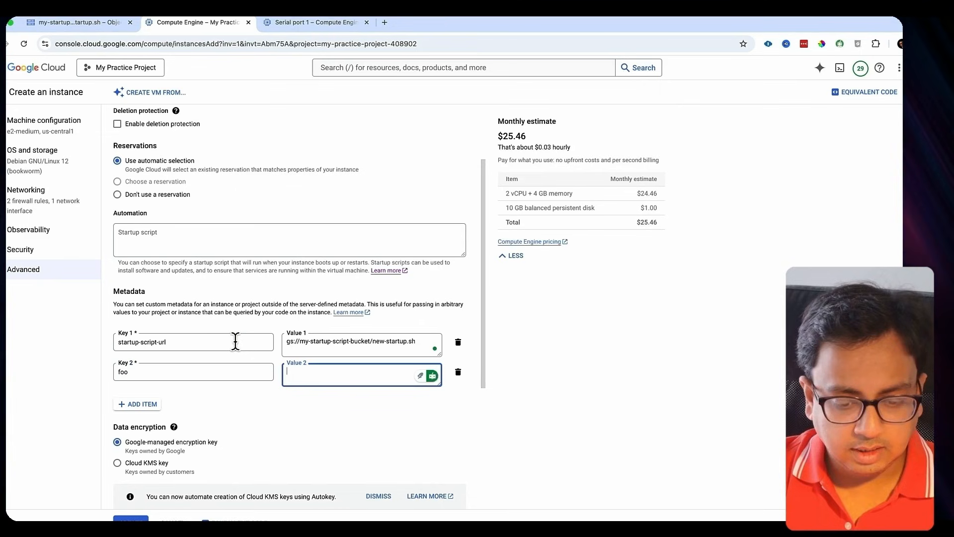
type("Canada")
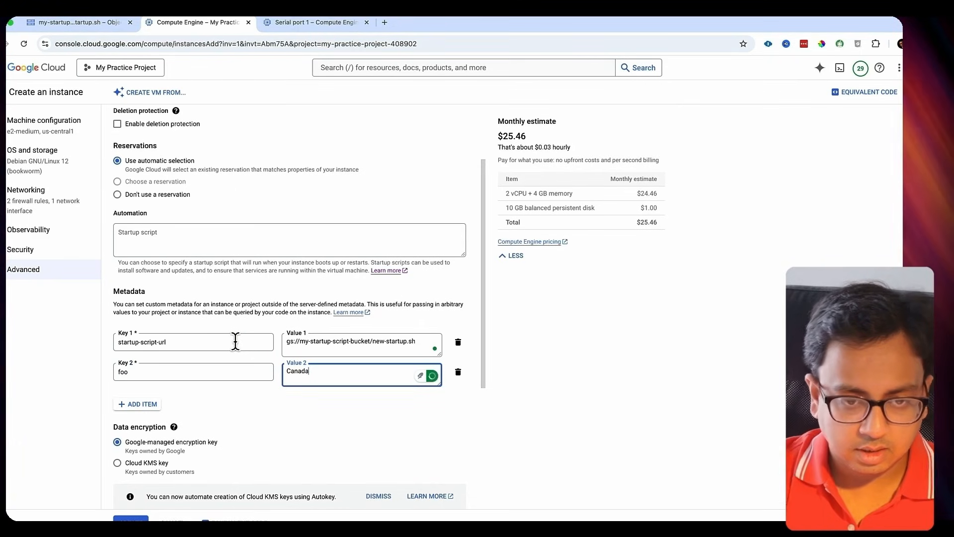
- Create the my-third-vm instance and refresh the VM instances list
scroll(239, 368, "down", 2)
left_click(136, 516)
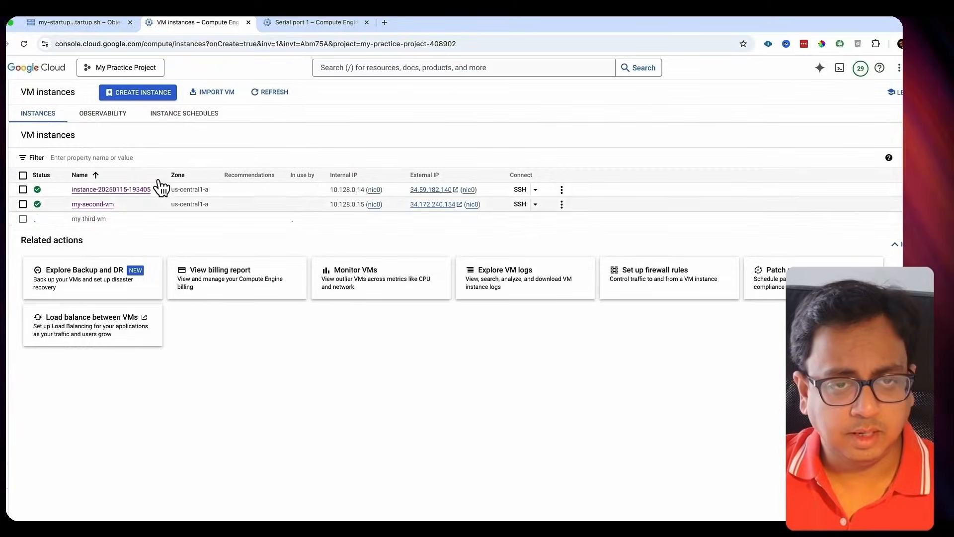
left_click(281, 94)
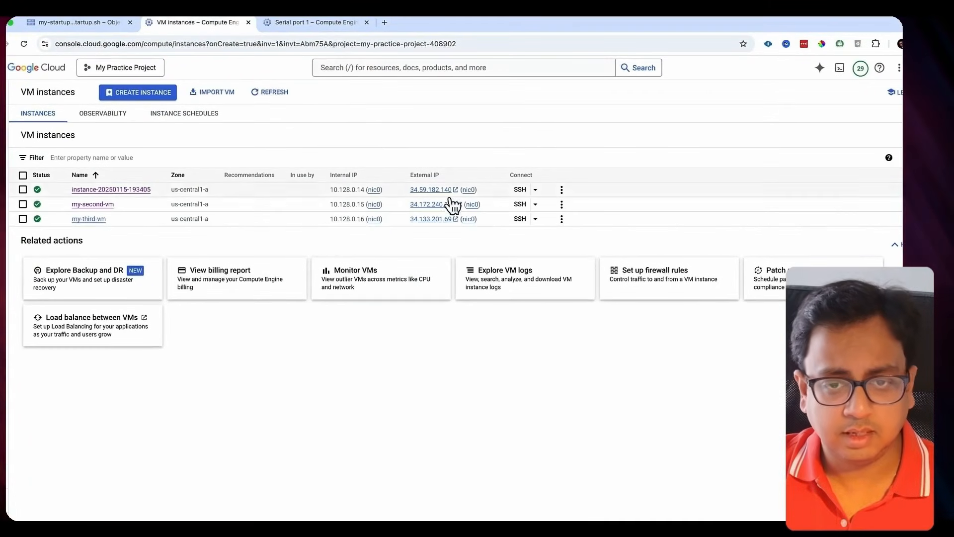
- Close the old serial port page and open my-third-vm's external IP address over http instead of https
left_click(368, 22)
left_click(430, 219)
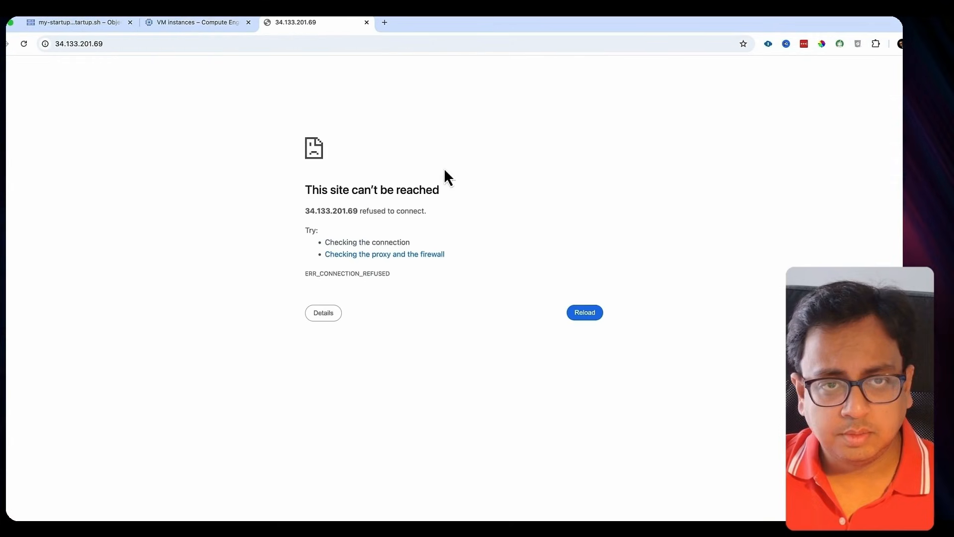
left_click(66, 44)
left_click(60, 43)
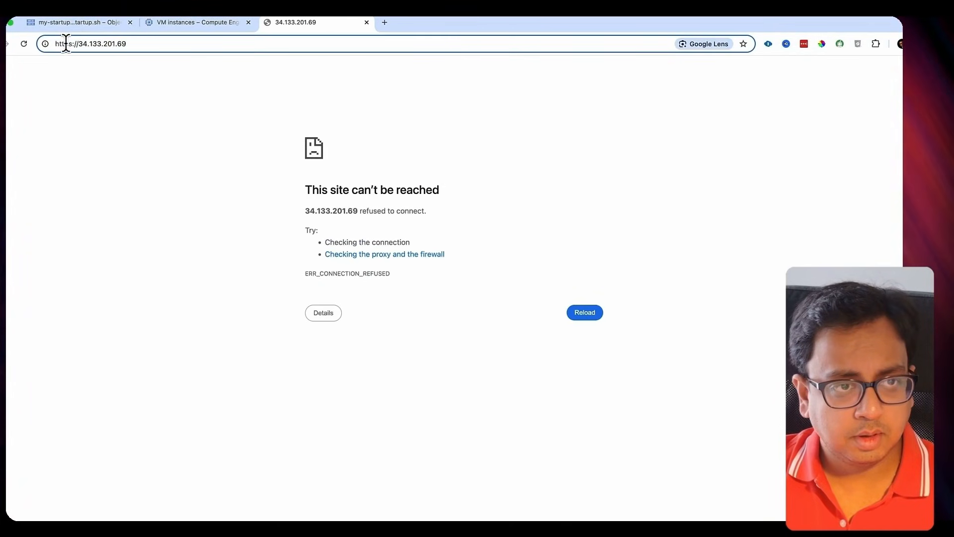
key("BackSpace")
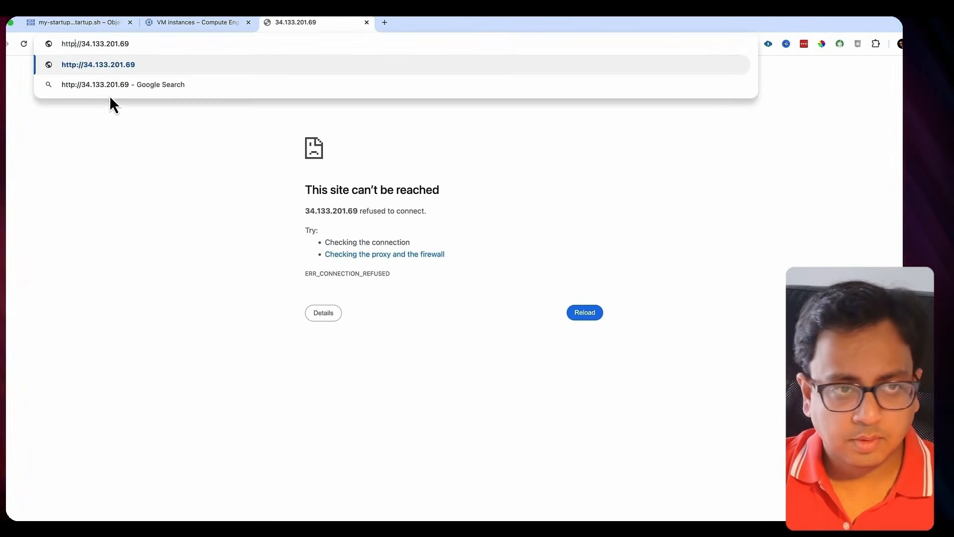
key("Return")
- Open my-third-vm's details page from the VM instances list and view its Serial port 1 (console) output, each in a new tab
left_click(149, 23)
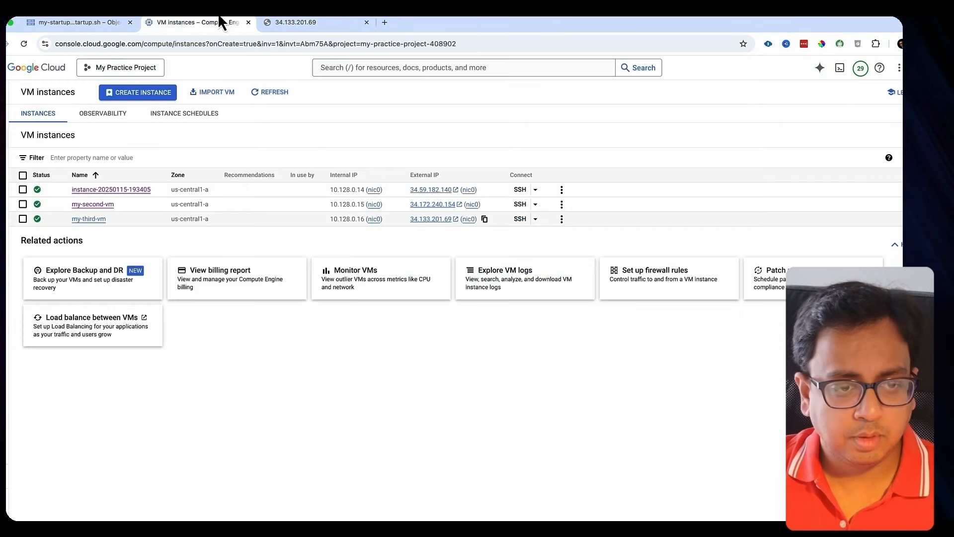
right_click(92, 221)
left_click(122, 225)
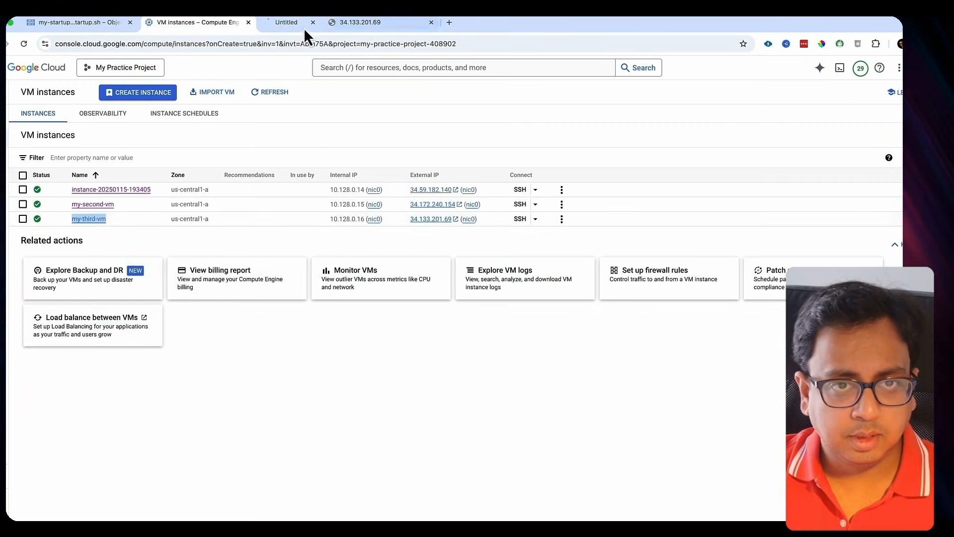
left_click(302, 25)
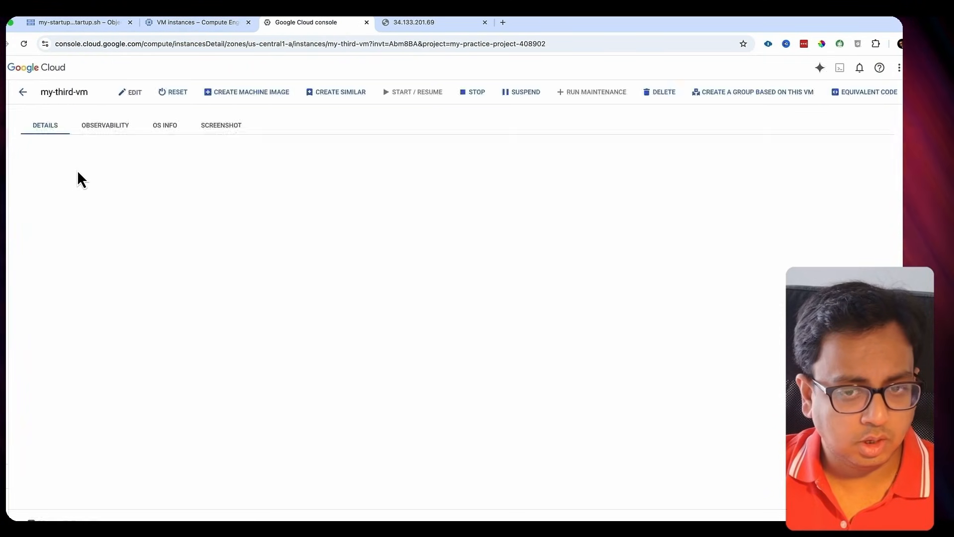
right_click(53, 211)
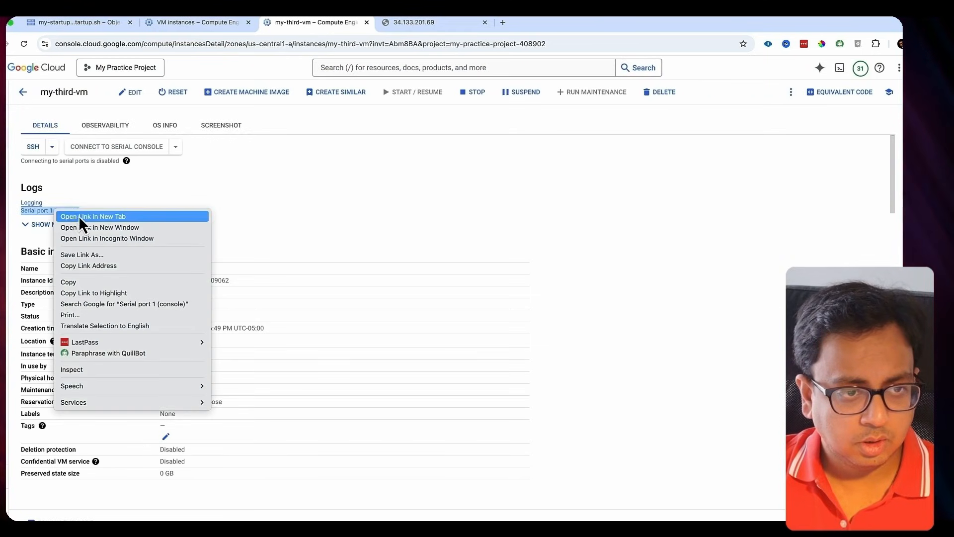
left_click(79, 216)
left_click(409, 23)
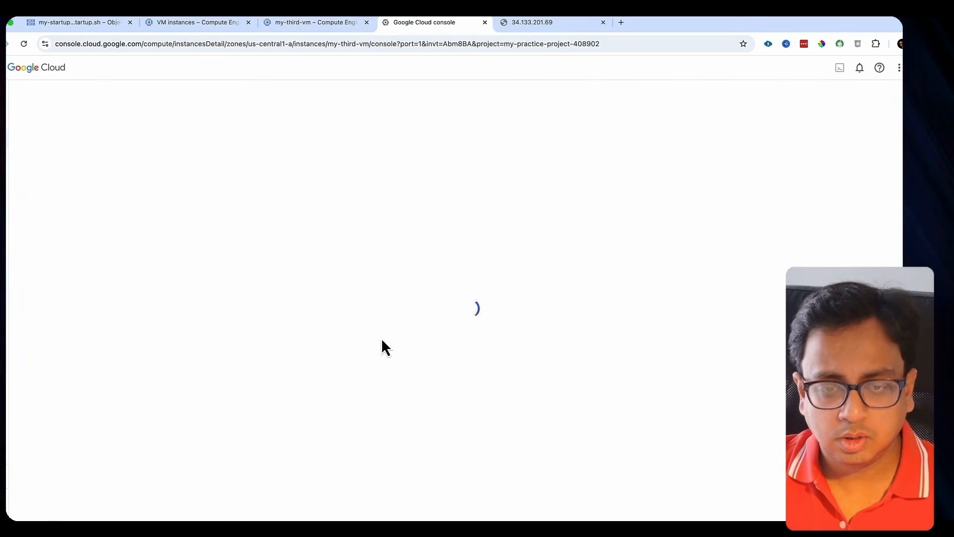
- Search my-third-vm's serial console output for *** and examine the startup script's log entries
key("super+f")
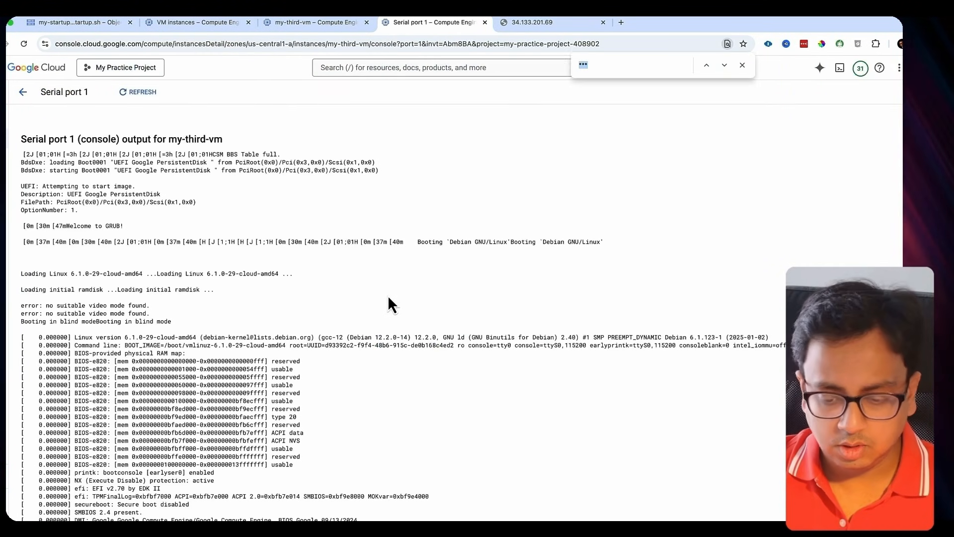
type("****")
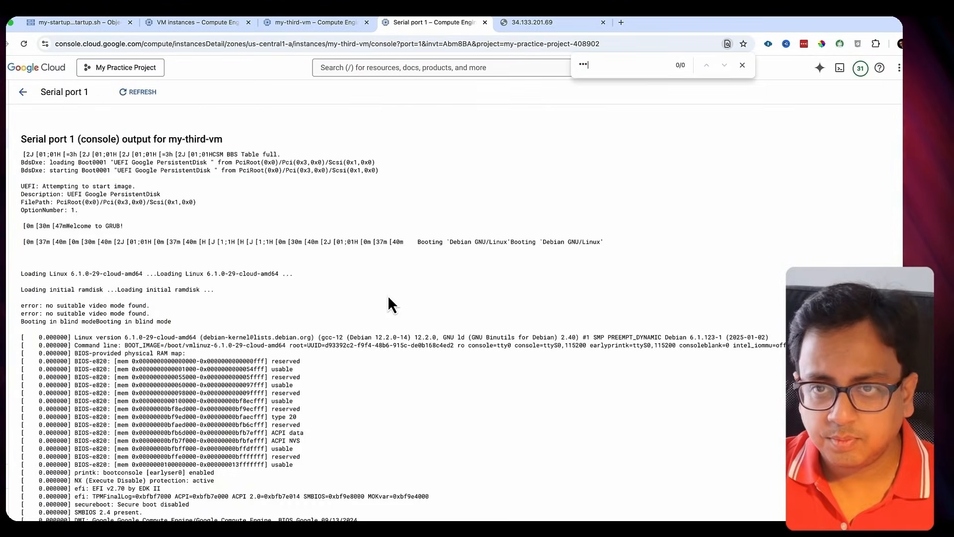
key("BackSpace")
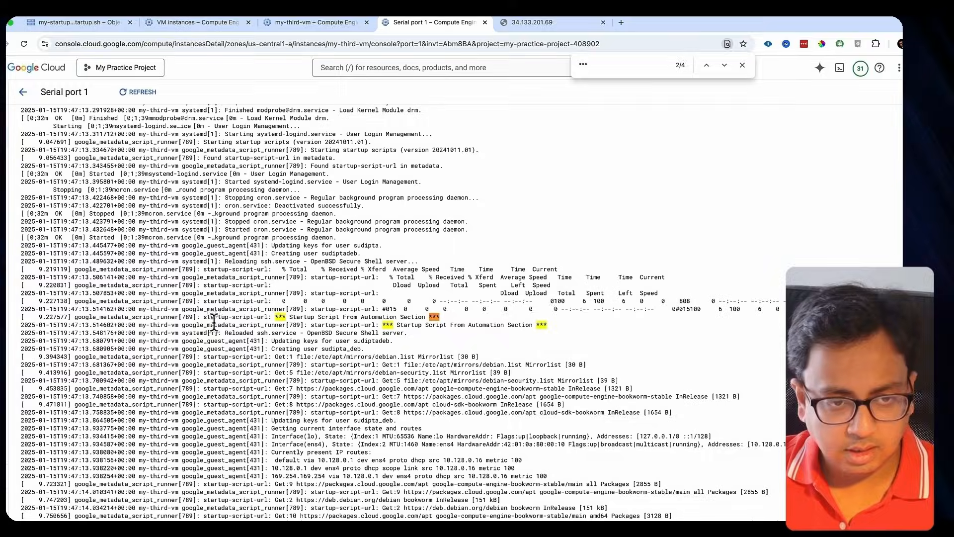
scroll(360, 342, "down", 5)
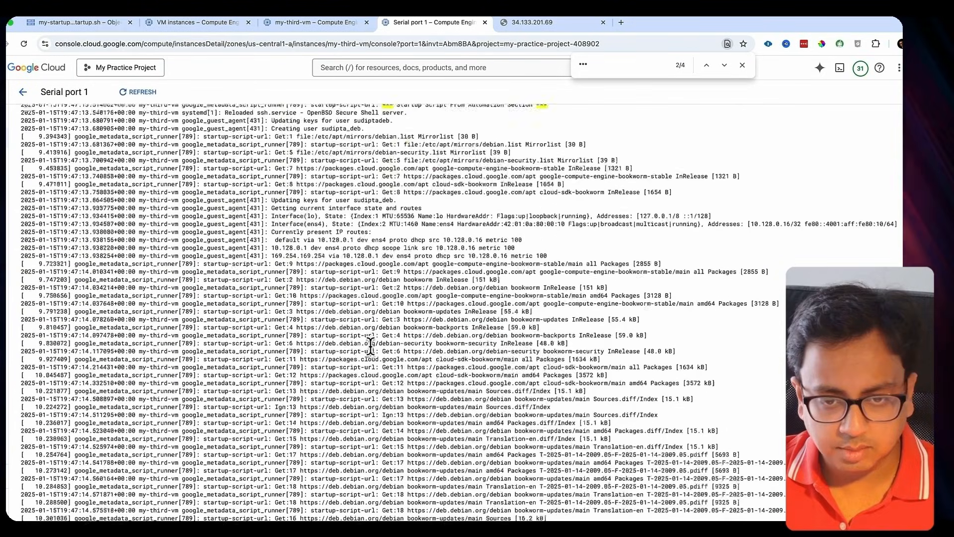
- Reload my-third-vm's web page until the startup script's custom page loads, and highlight the displayed value of foo
left_click(536, 23)
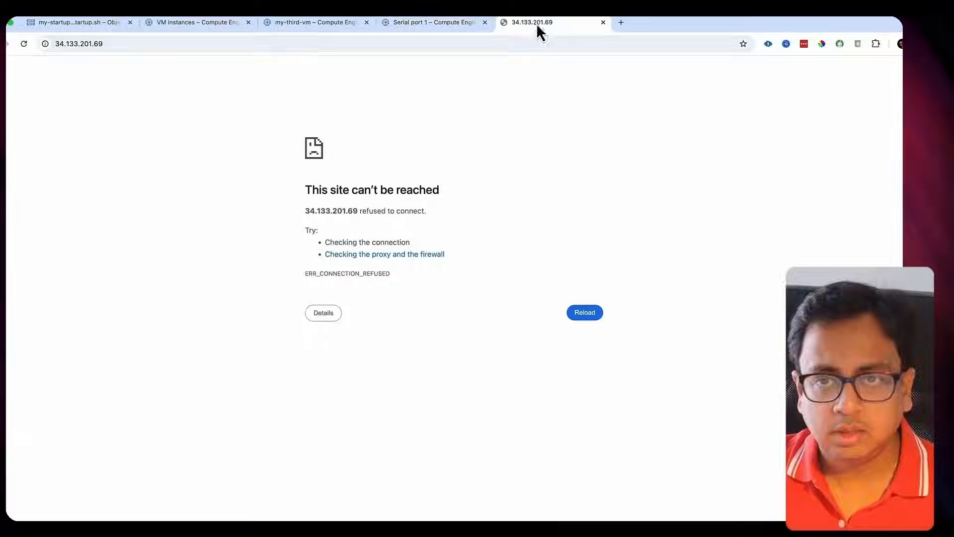
left_click(29, 43)
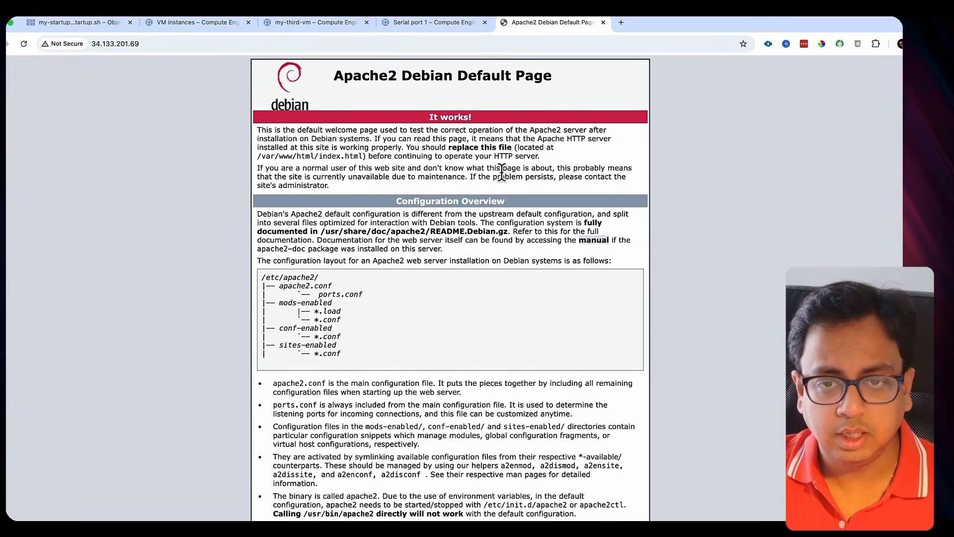
left_click(24, 44)
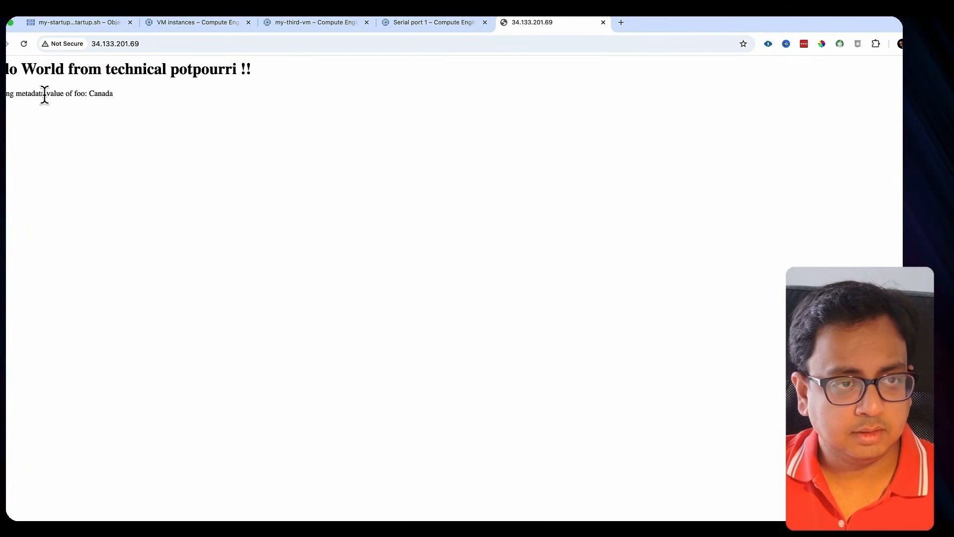
double_click(102, 94)
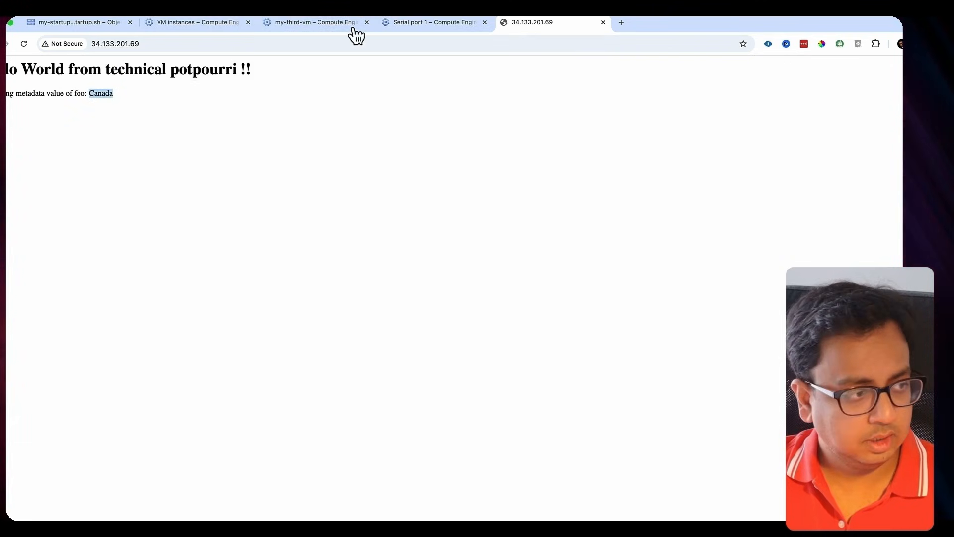
- Switch to Terminal and review in new-startup.sh how the foo attribute is fetched into METADATA_VALUE and inserted into the HTML page
key("super+Tab")
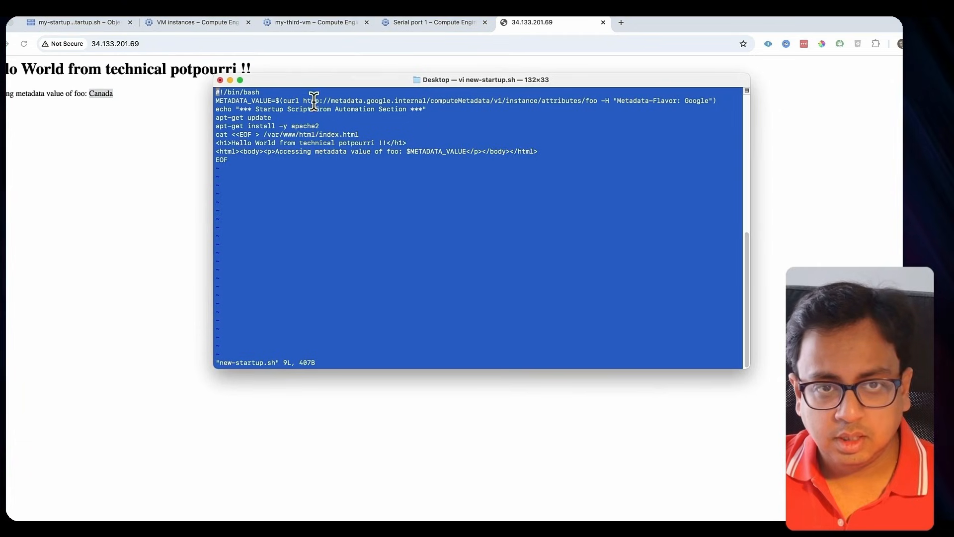
left_click_drag(294, 101, 593, 101)
left_click(593, 102)
double_click(592, 102)
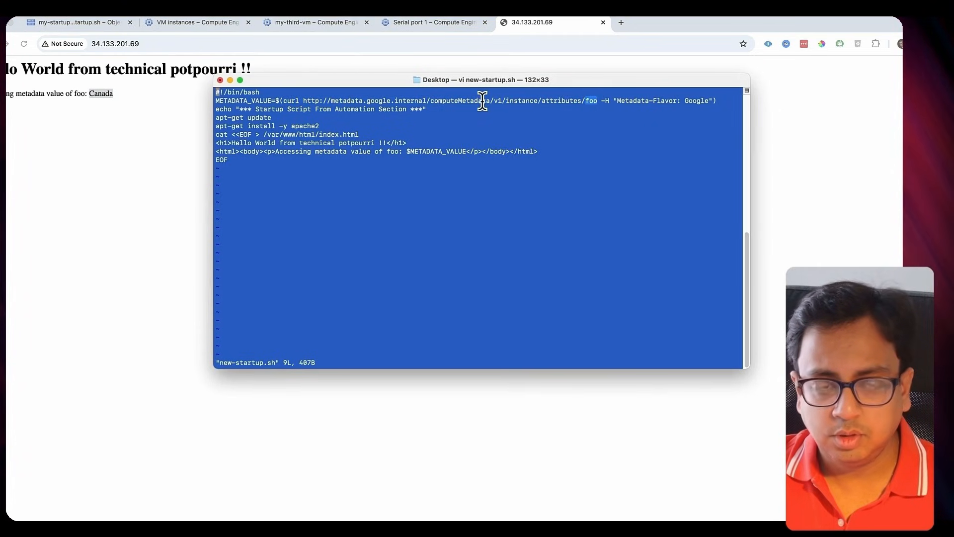
double_click(256, 101)
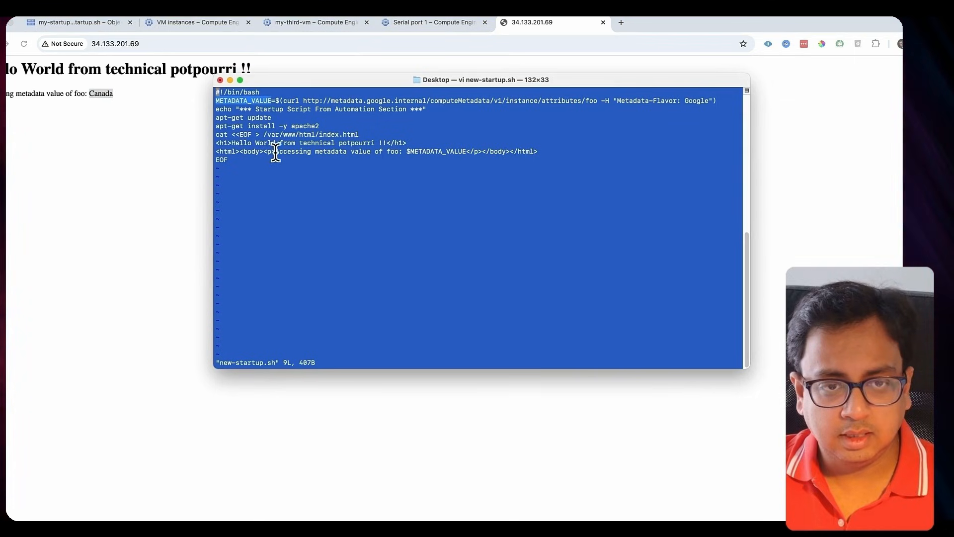
left_click_drag(275, 152, 408, 153)
double_click(447, 151)
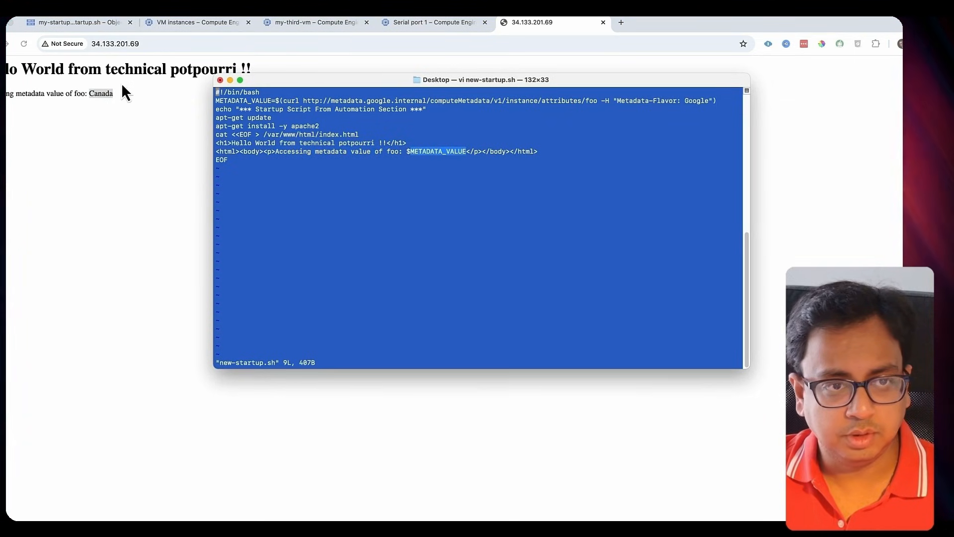